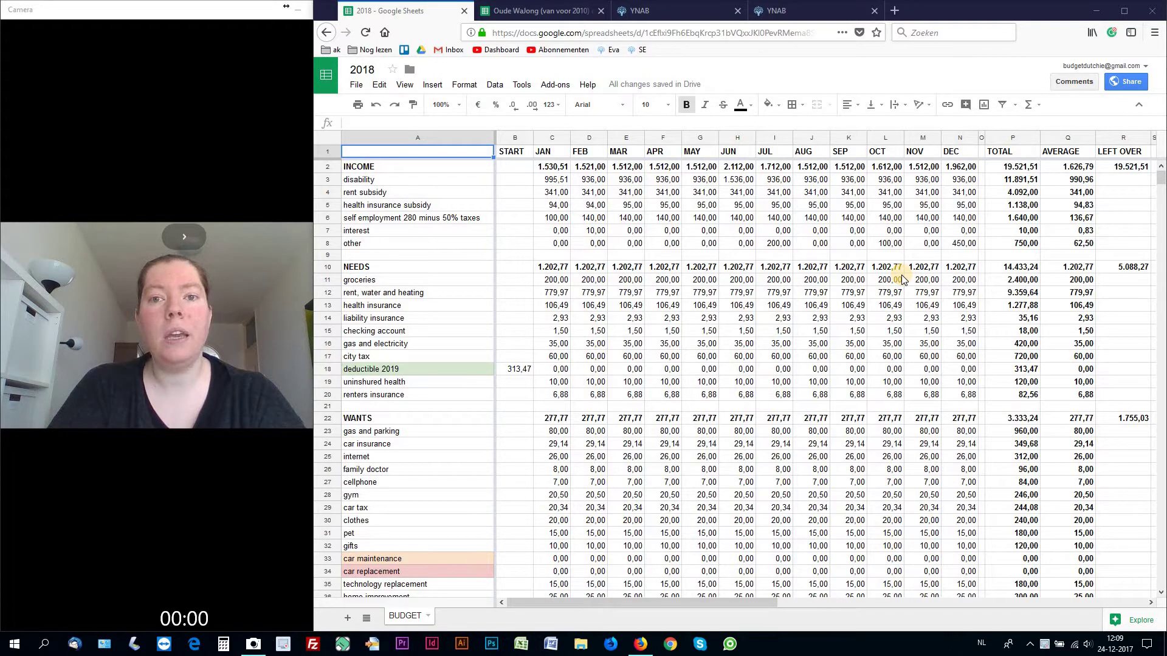
{"action": "left_click", "coordinate": [356, 86]}
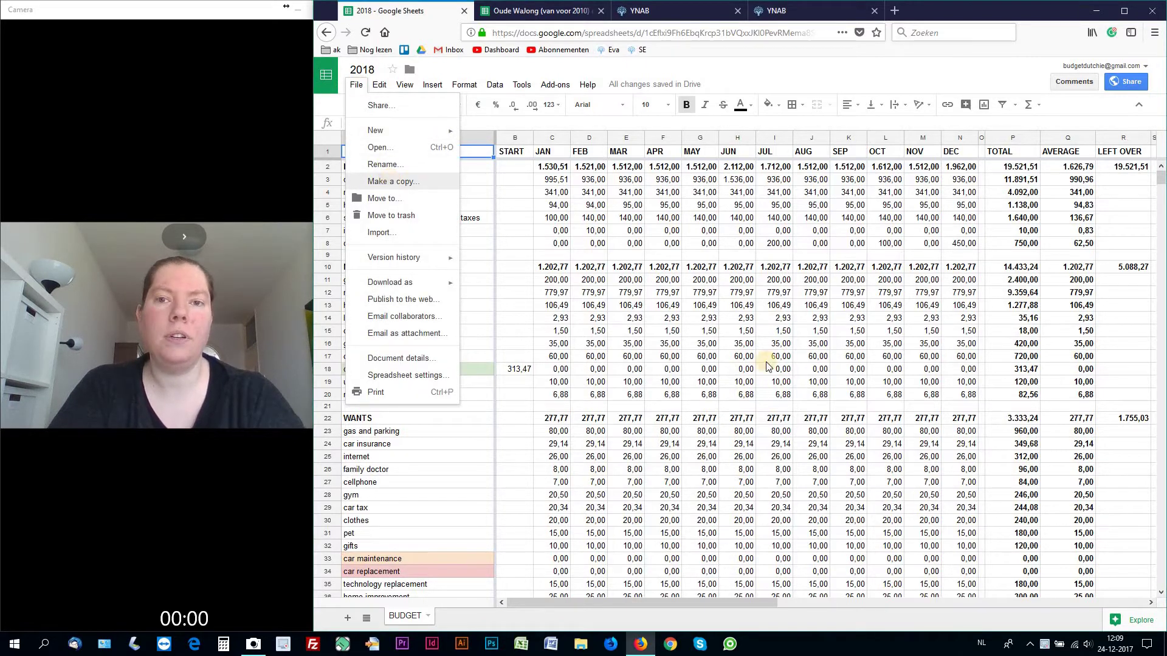
{"action": "left_click", "coordinate": [819, 619]}
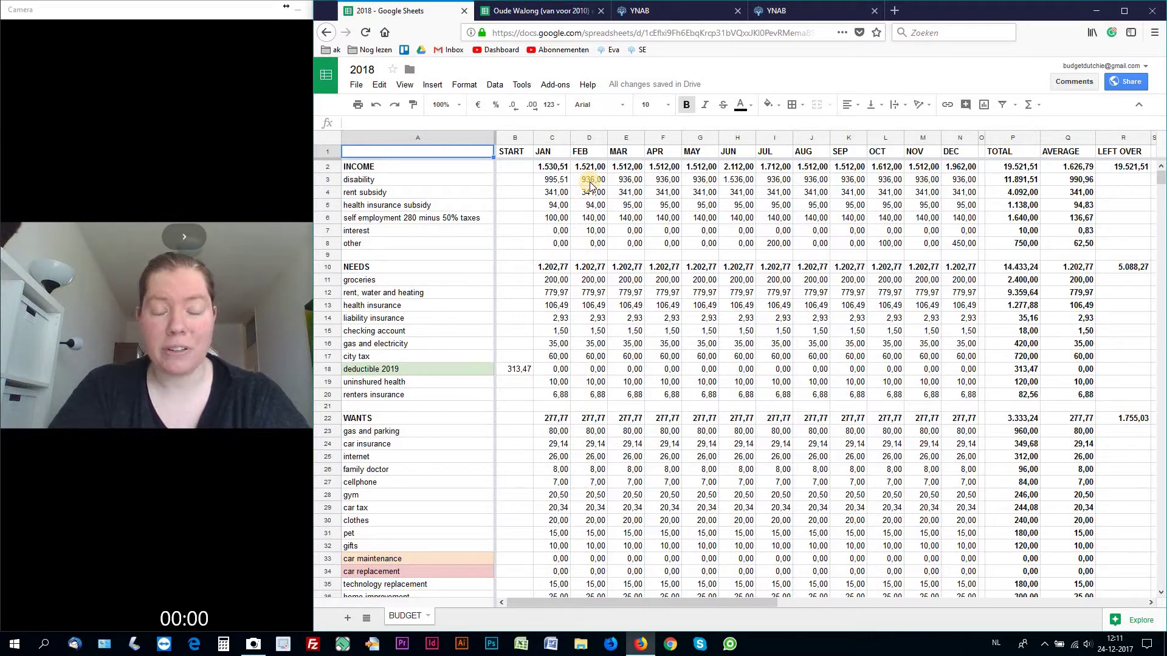
Compare the 2017 and 2018 sheets of the Oude WaJong (van voor 2010) en ZZP spreadsheet for the disability benefit rates.
{"action": "left_click", "coordinate": [535, 19]}
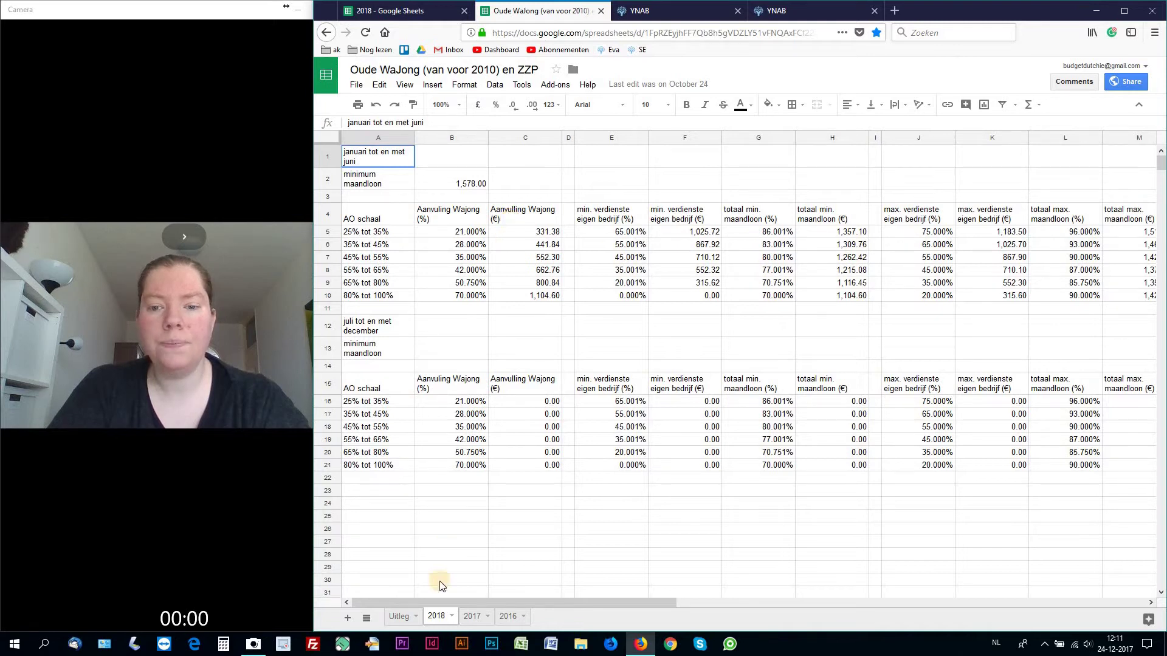
{"action": "left_click", "coordinate": [471, 624]}
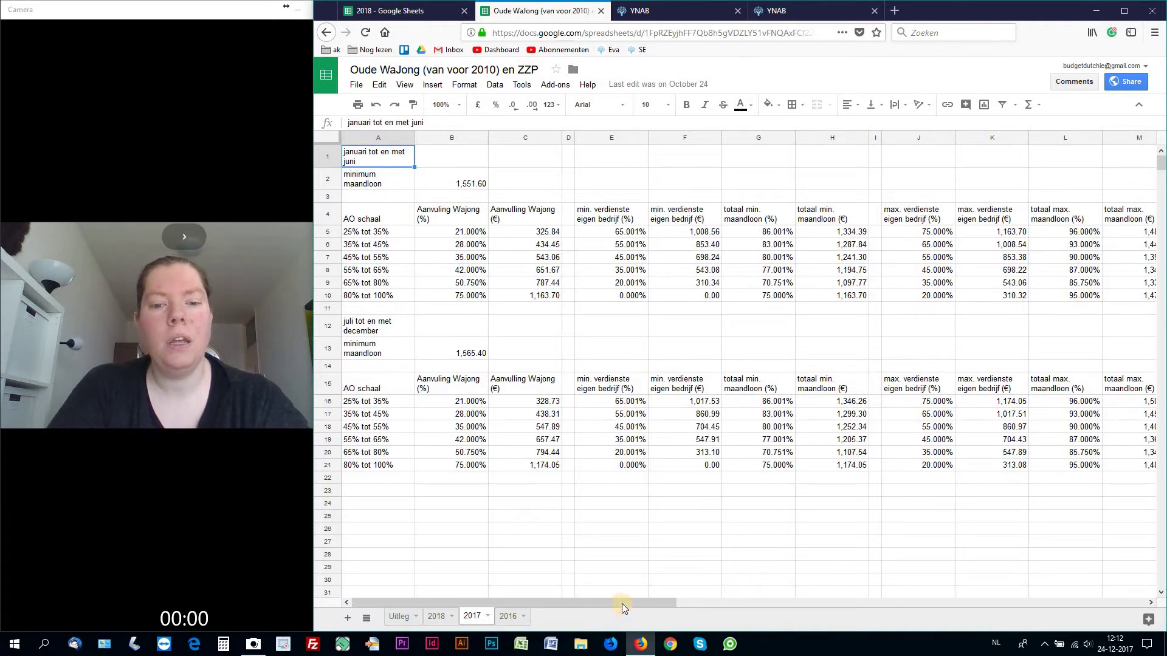
{"action": "left_click_drag", "start_coordinate": [621, 602], "coordinate": [583, 610]}
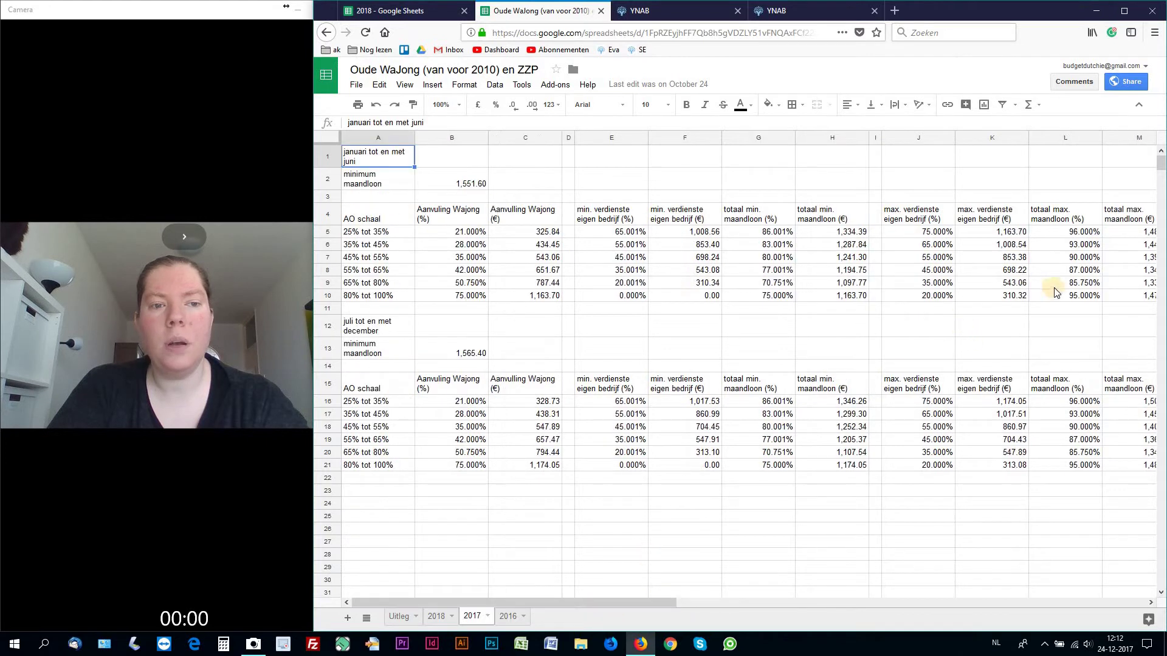
{"action": "left_click", "coordinate": [435, 617]}
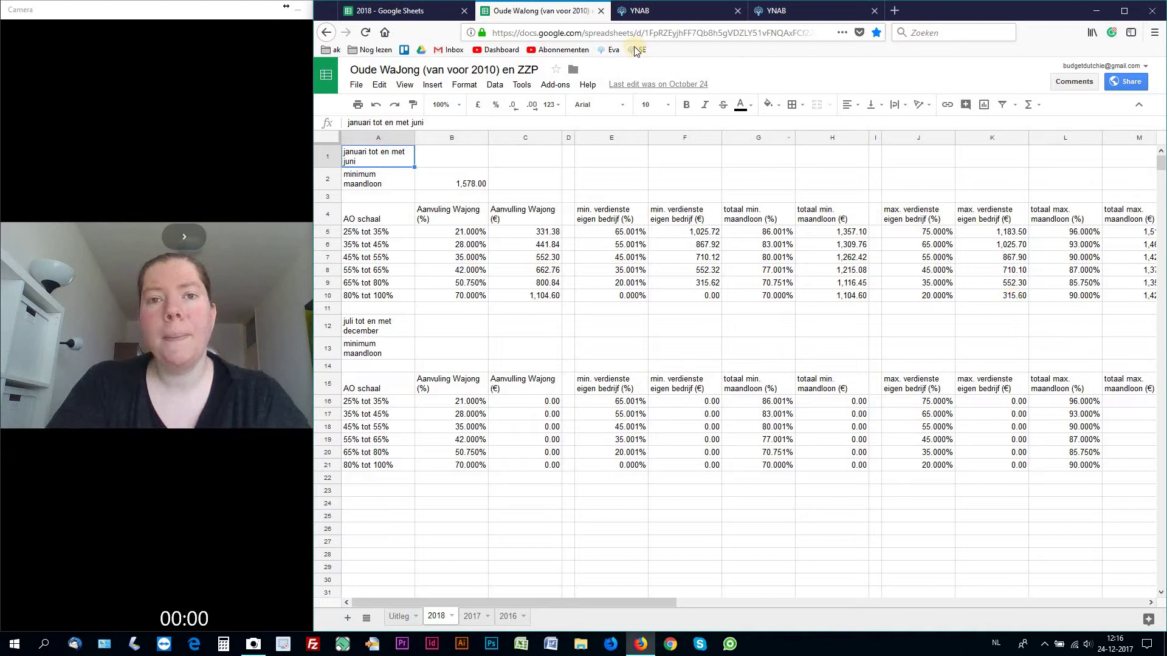
Review the income rows of the 2018 budget, check YNAB's January 2018 budget and accounts, and return to the 2018 spreadsheet.
{"action": "left_click", "coordinate": [389, 18]}
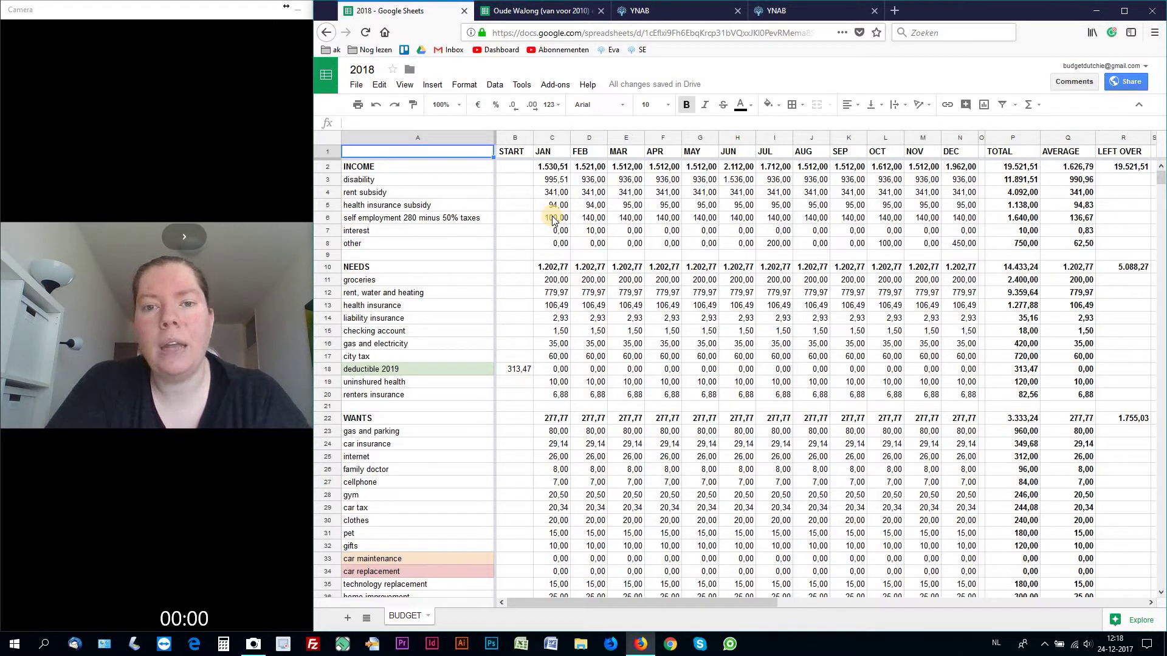
{"action": "left_click", "coordinate": [639, 11]}
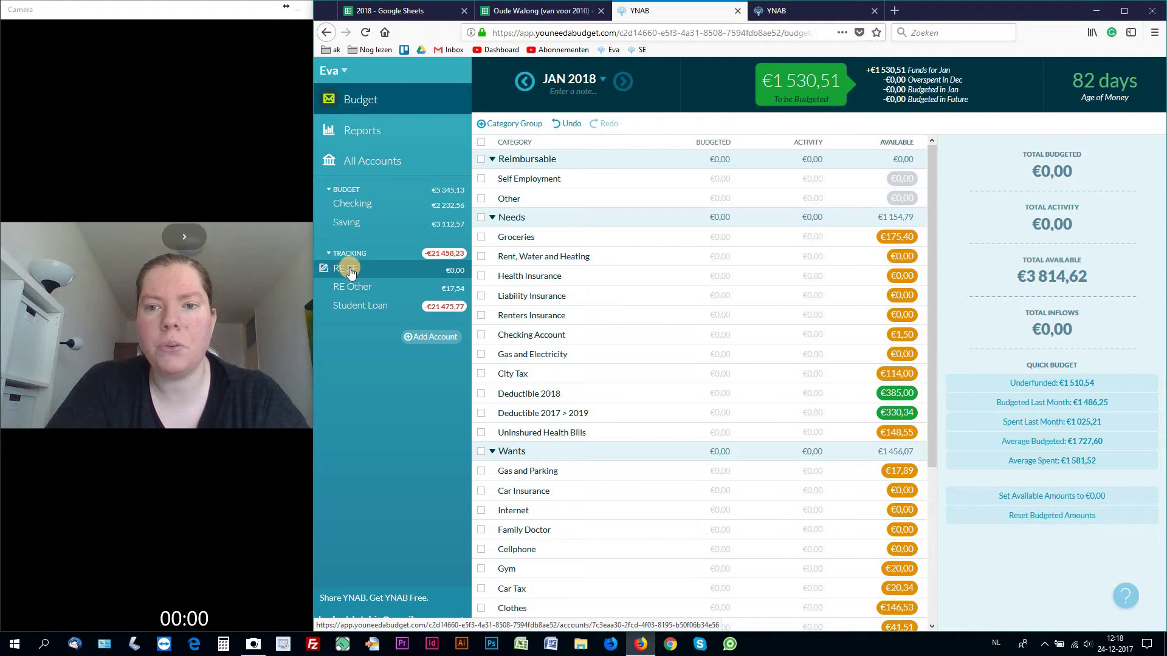
{"action": "left_click", "coordinate": [411, 13]}
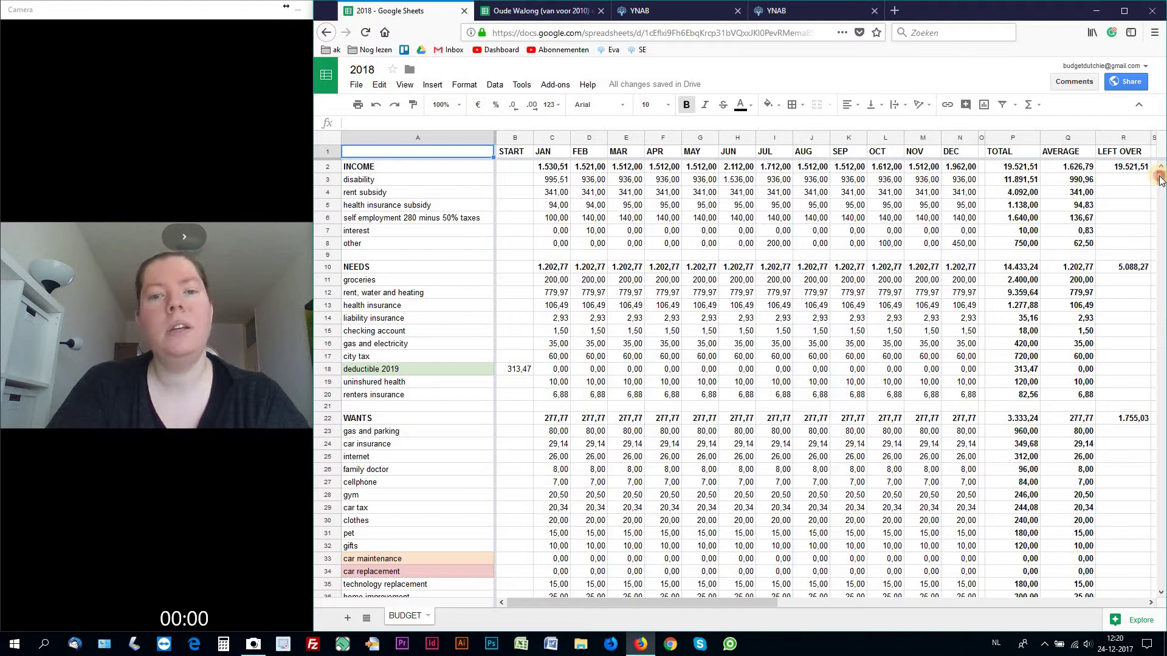
Examine the NEEDS rows of the 2018 budget from rent, water and heating through gas and electricity.
{"action": "scroll", "coordinate": [1161, 181], "scroll_direction": "down", "scroll_amount": 3}
{"action": "scroll", "coordinate": [1161, 181], "scroll_direction": "up", "scroll_amount": 2}
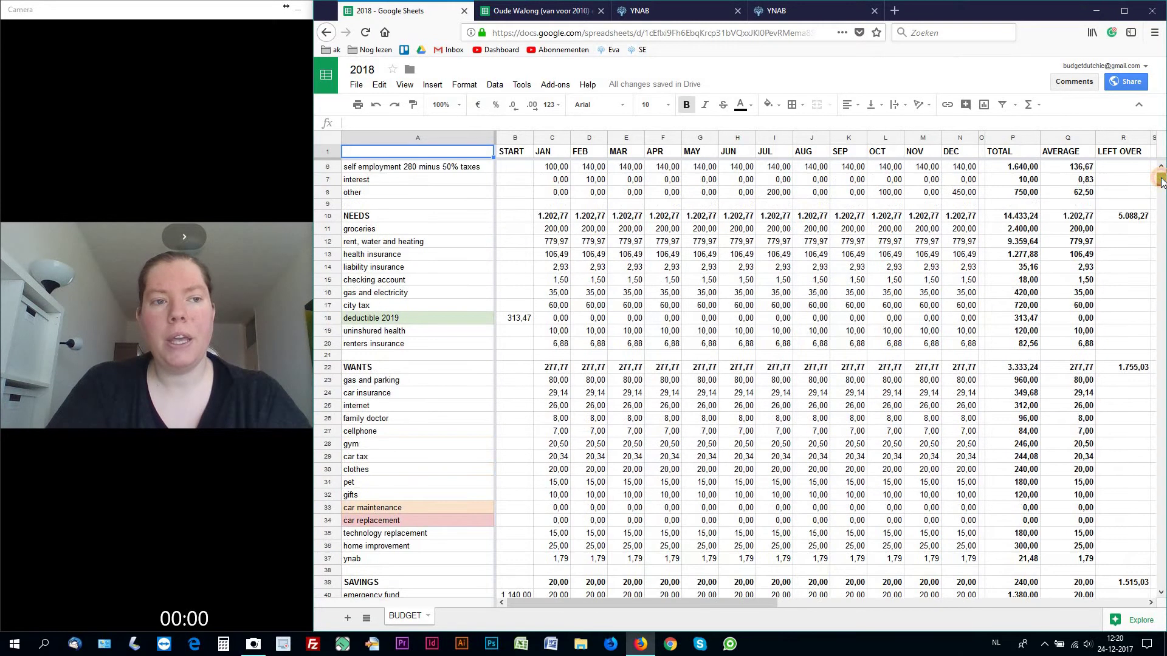
{"action": "scroll", "coordinate": [1161, 181], "scroll_direction": "up", "scroll_amount": 1}
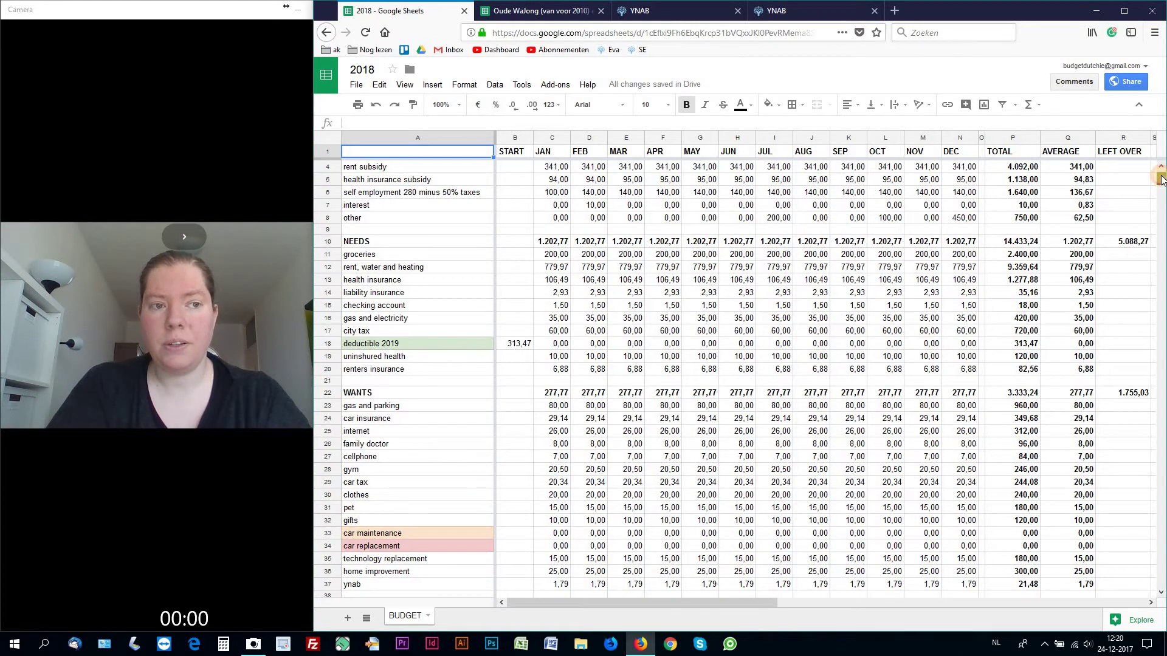
{"action": "scroll", "coordinate": [1161, 181], "scroll_direction": "up", "scroll_amount": 1}
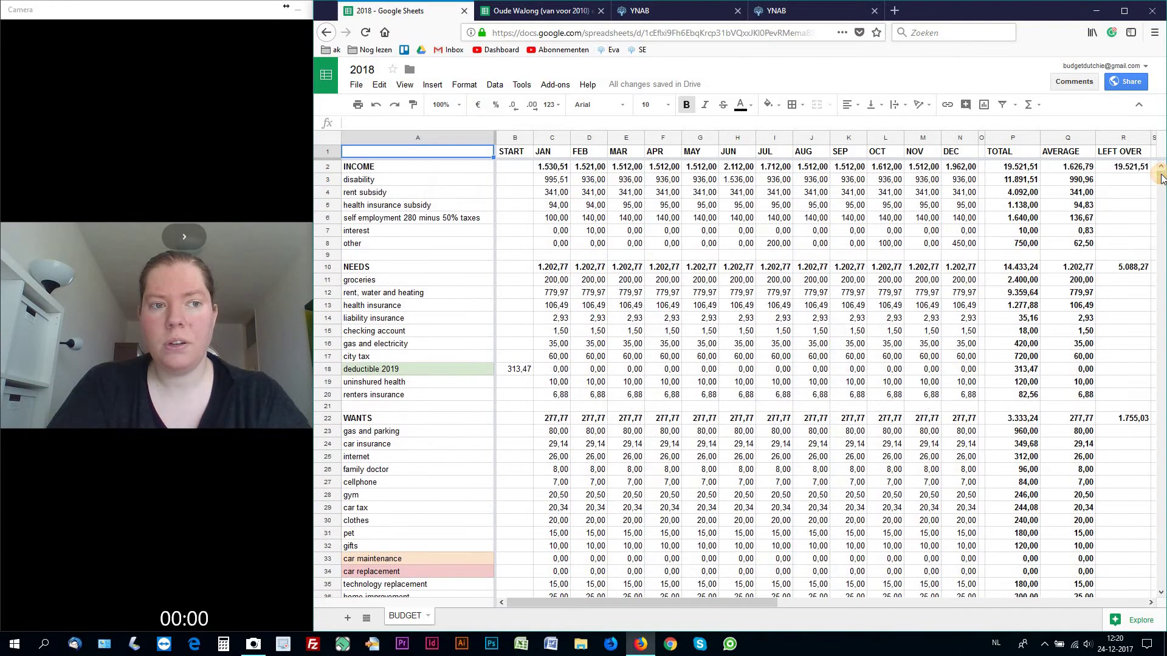
{"action": "left_click", "coordinate": [550, 294]}
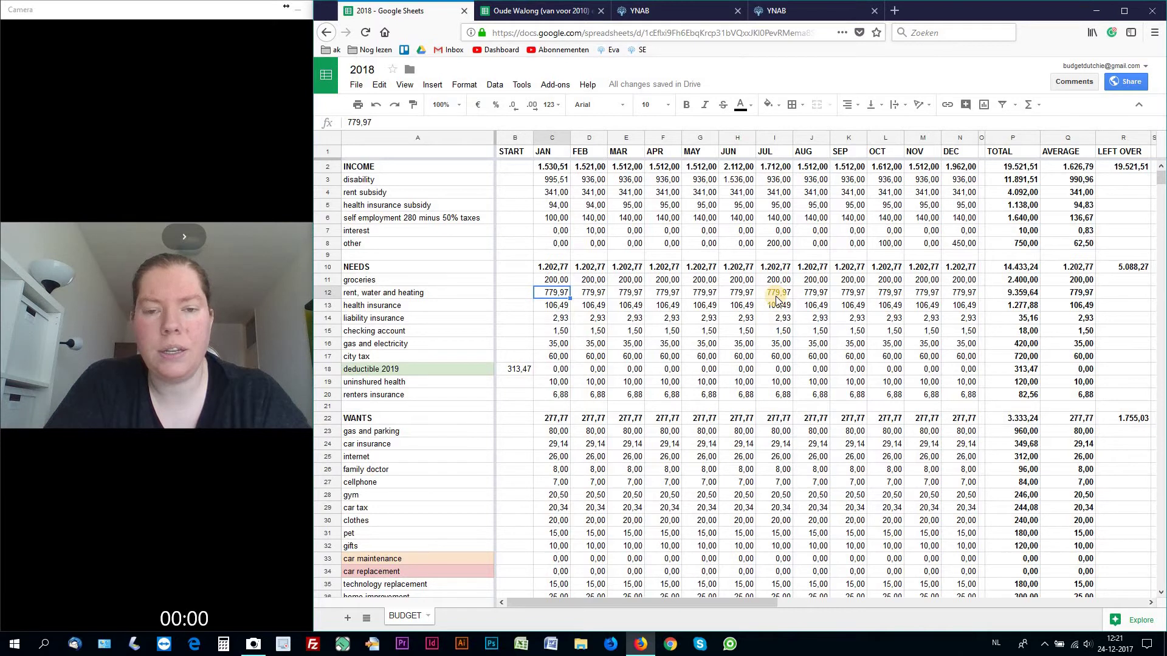
{"action": "left_click", "coordinate": [523, 293]}
{"action": "left_click", "coordinate": [527, 304]}
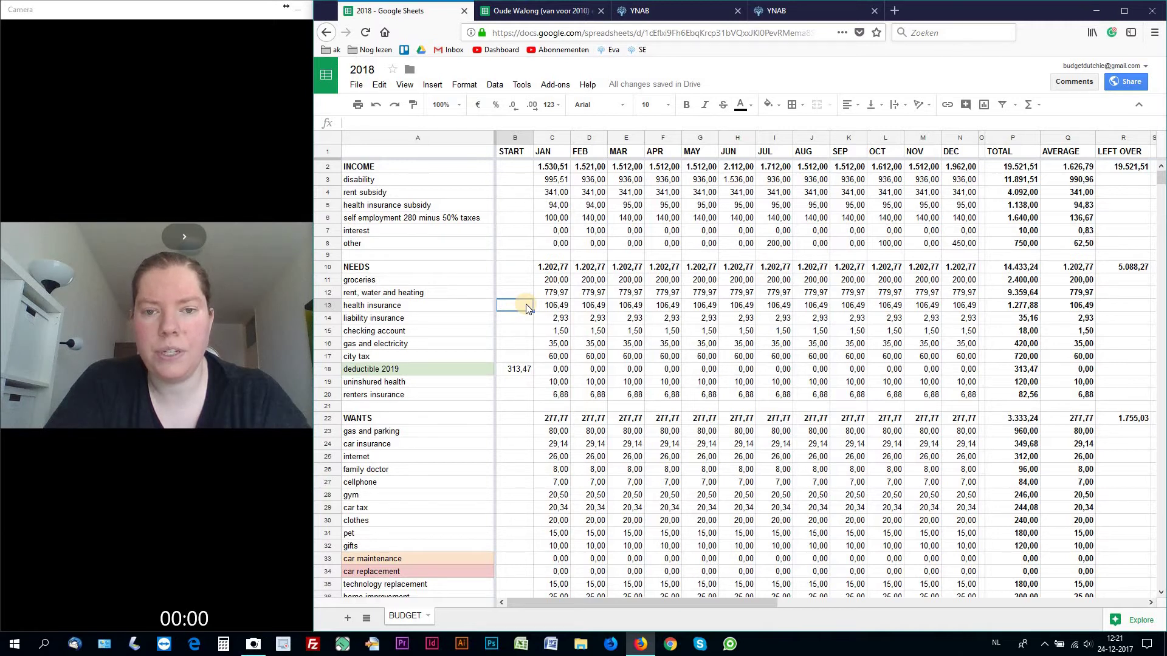
{"action": "left_click", "coordinate": [522, 320]}
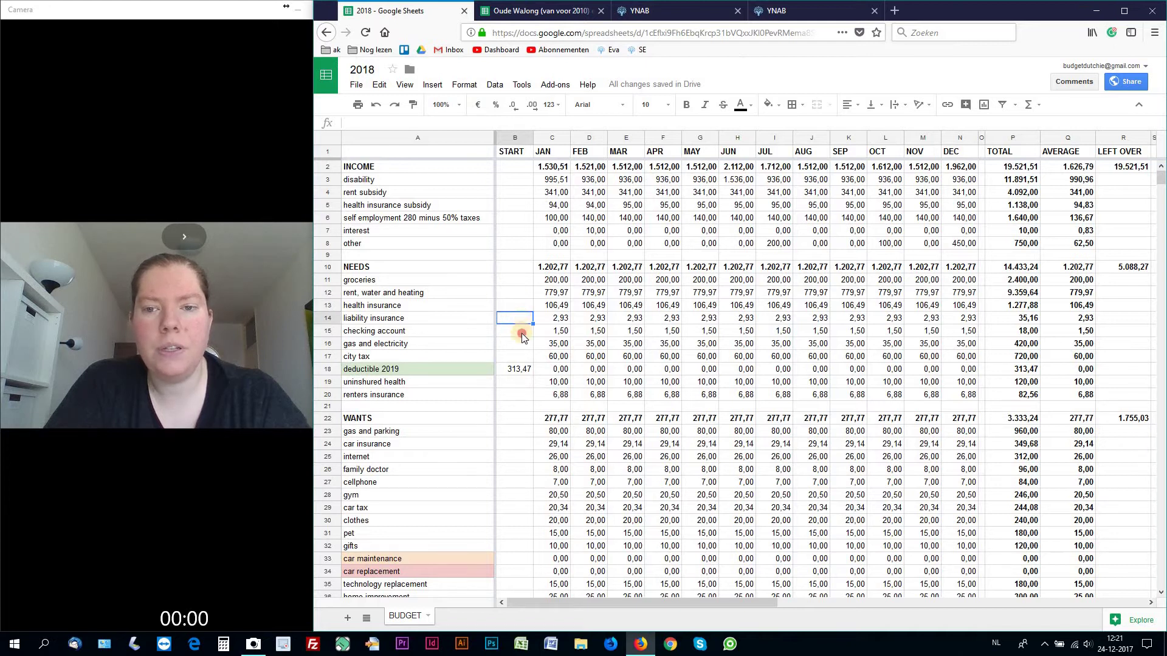
{"action": "left_click", "coordinate": [521, 333]}
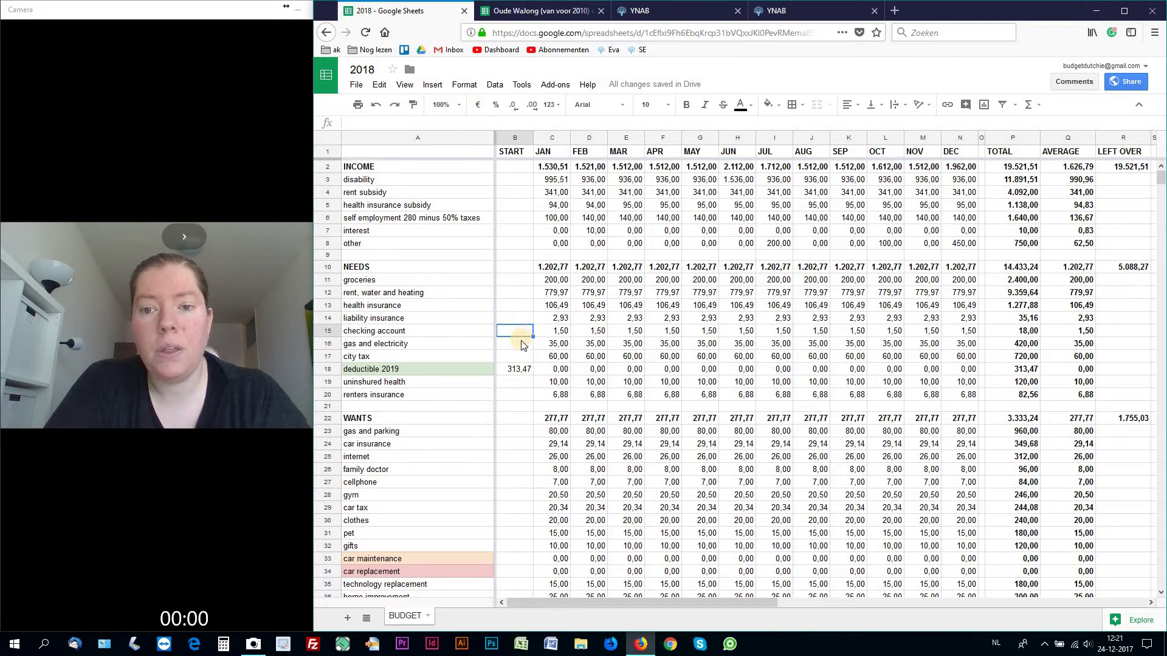
{"action": "left_click", "coordinate": [520, 341]}
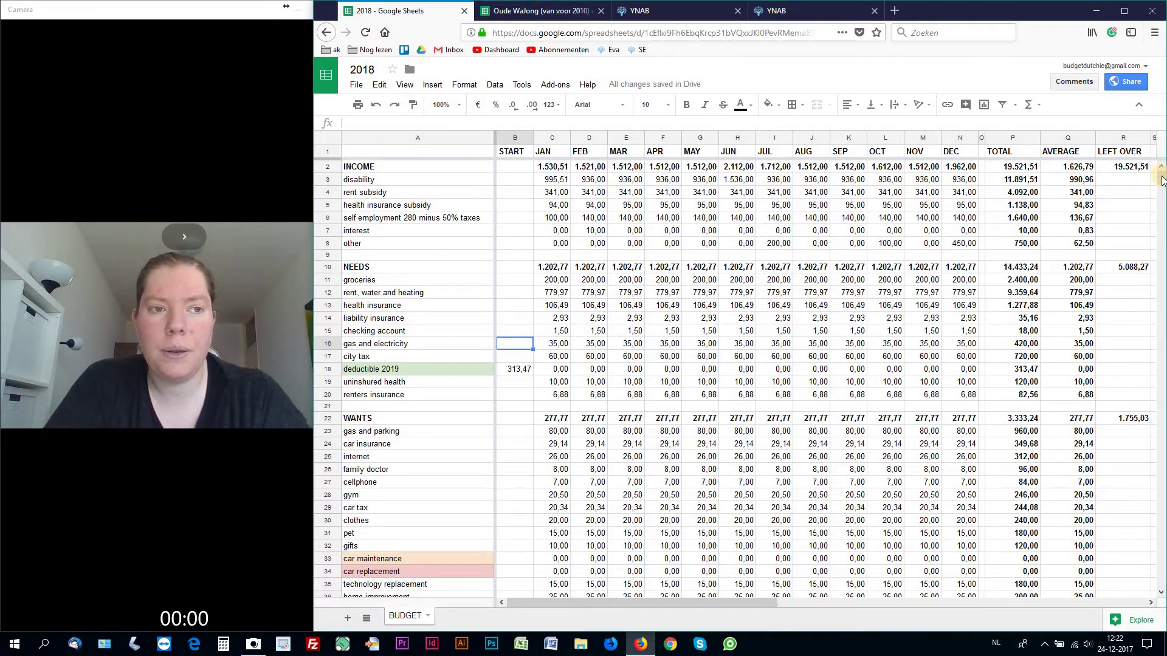
Inspect the START amount formula of the deductible 2019 row and the uninsured health row below it.
{"action": "left_click_drag", "start_coordinate": [1162, 181], "coordinate": [1161, 187]}
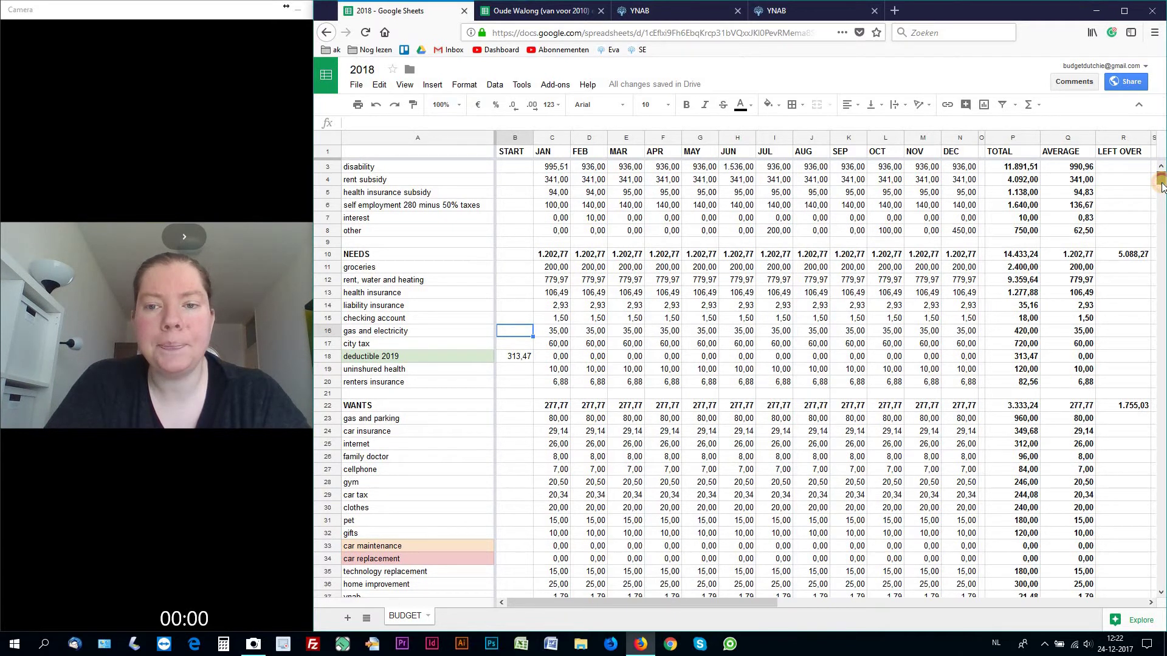
{"action": "scroll", "coordinate": [1161, 187], "scroll_direction": "down", "scroll_amount": 3}
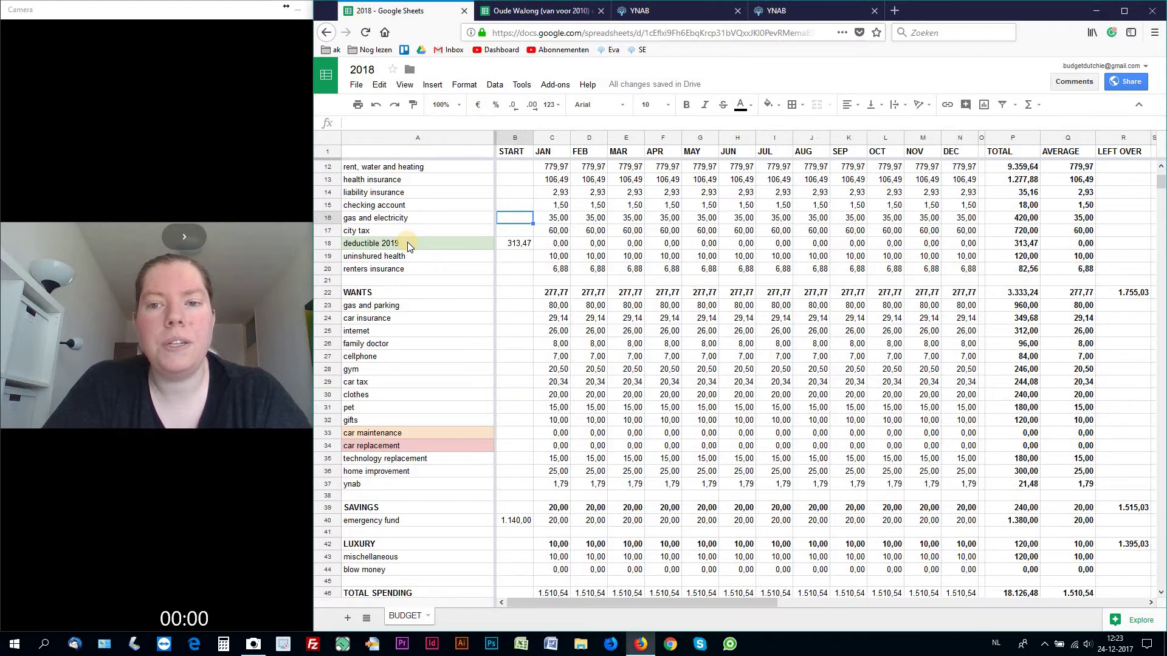
{"action": "left_click", "coordinate": [520, 248]}
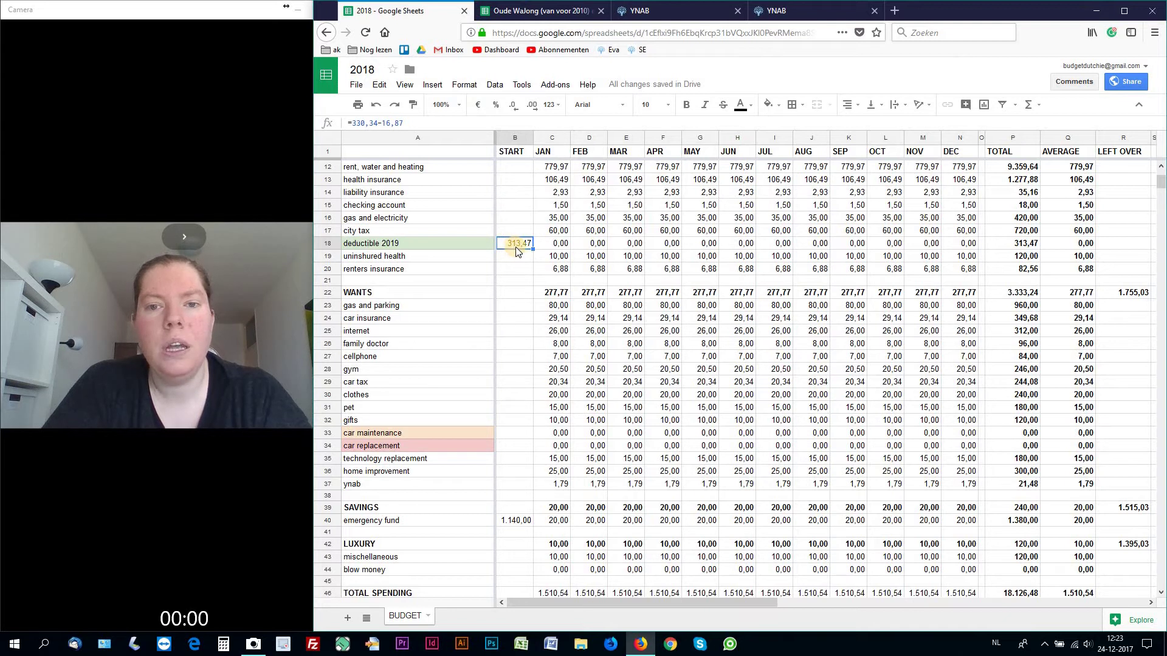
{"action": "left_click", "coordinate": [473, 246]}
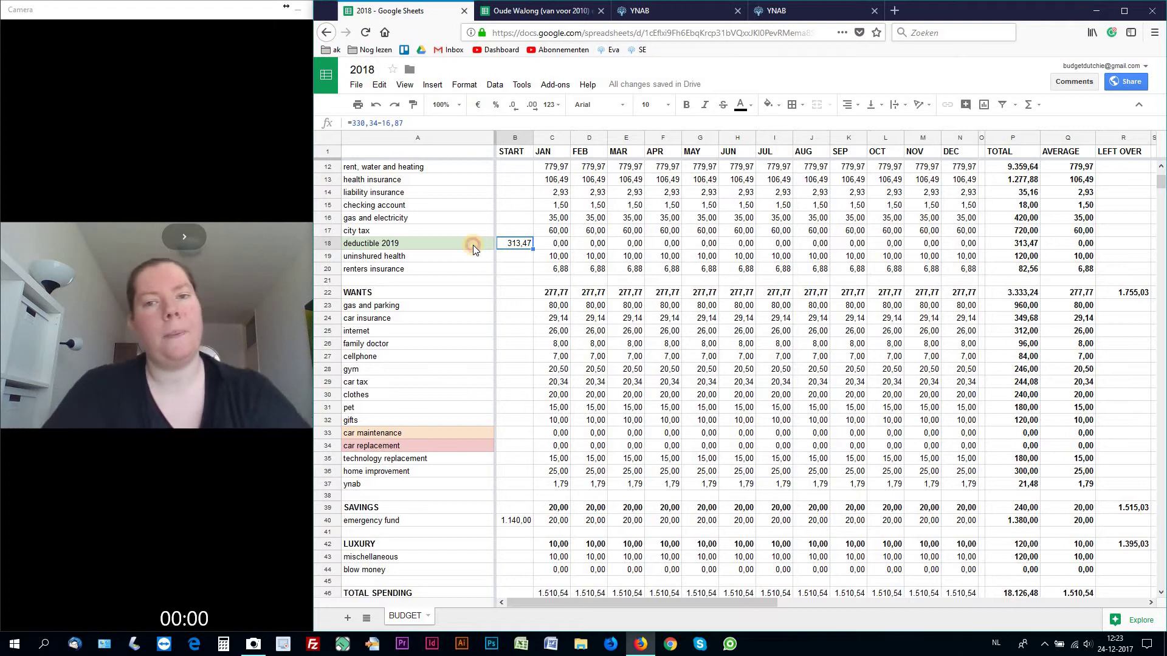
{"action": "left_click", "coordinate": [507, 258]}
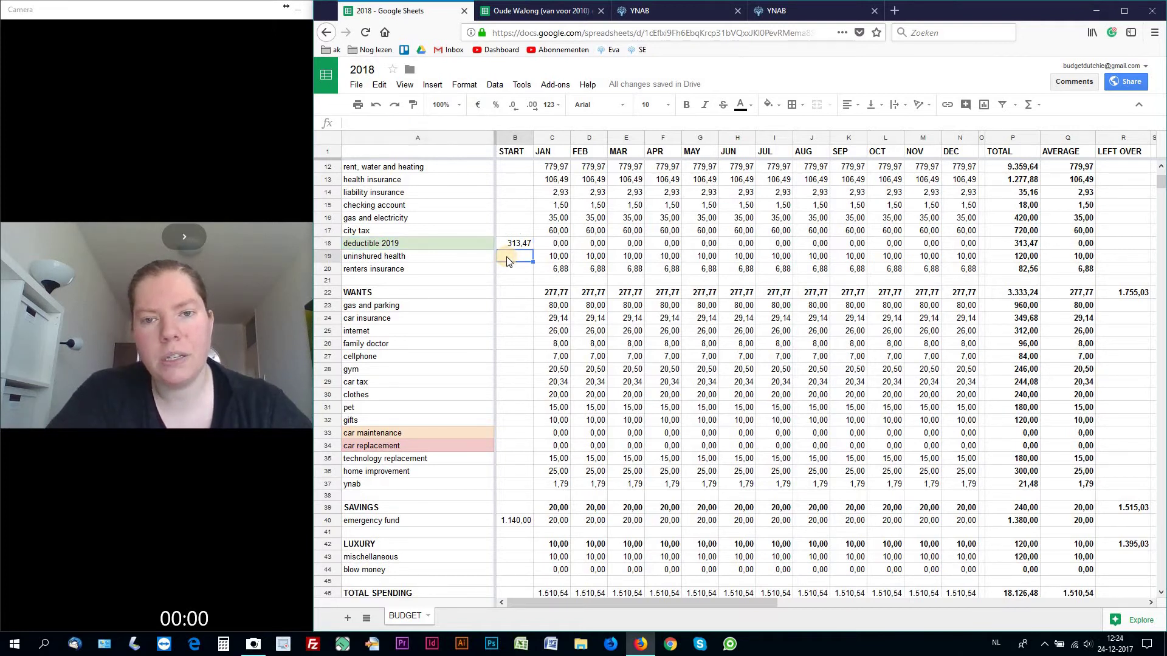
Look at the pet row under WANTS and the uninsured health and renters insurance rows under NEEDS.
{"action": "left_click", "coordinate": [1161, 186]}
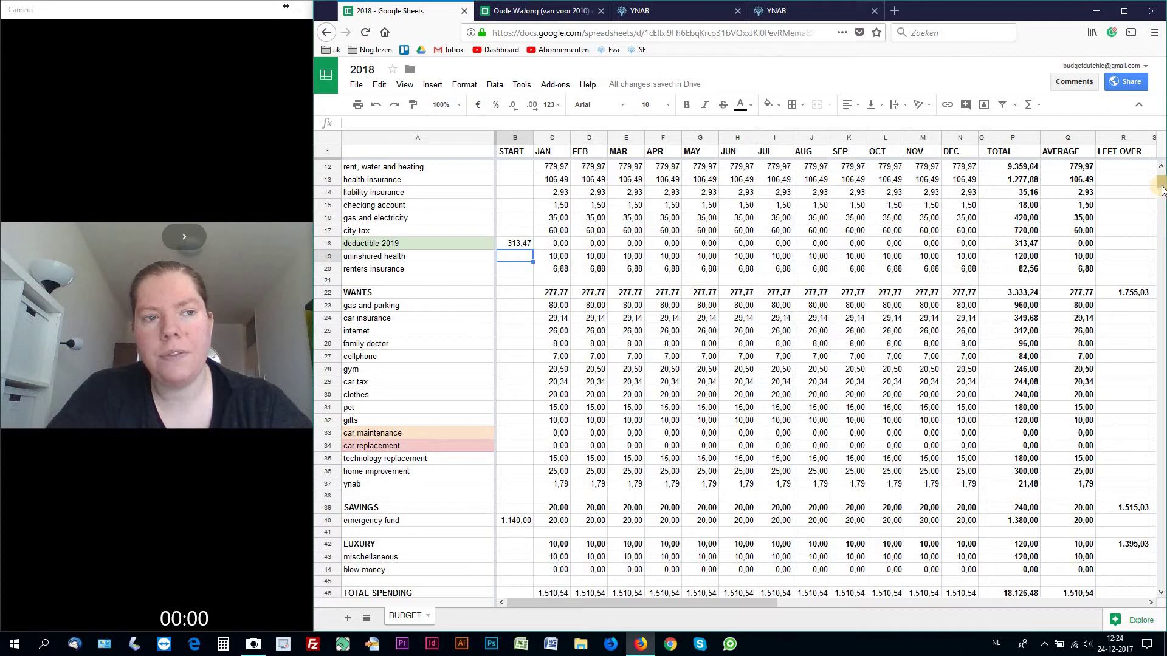
{"action": "left_click_drag", "start_coordinate": [1162, 188], "coordinate": [1161, 190]}
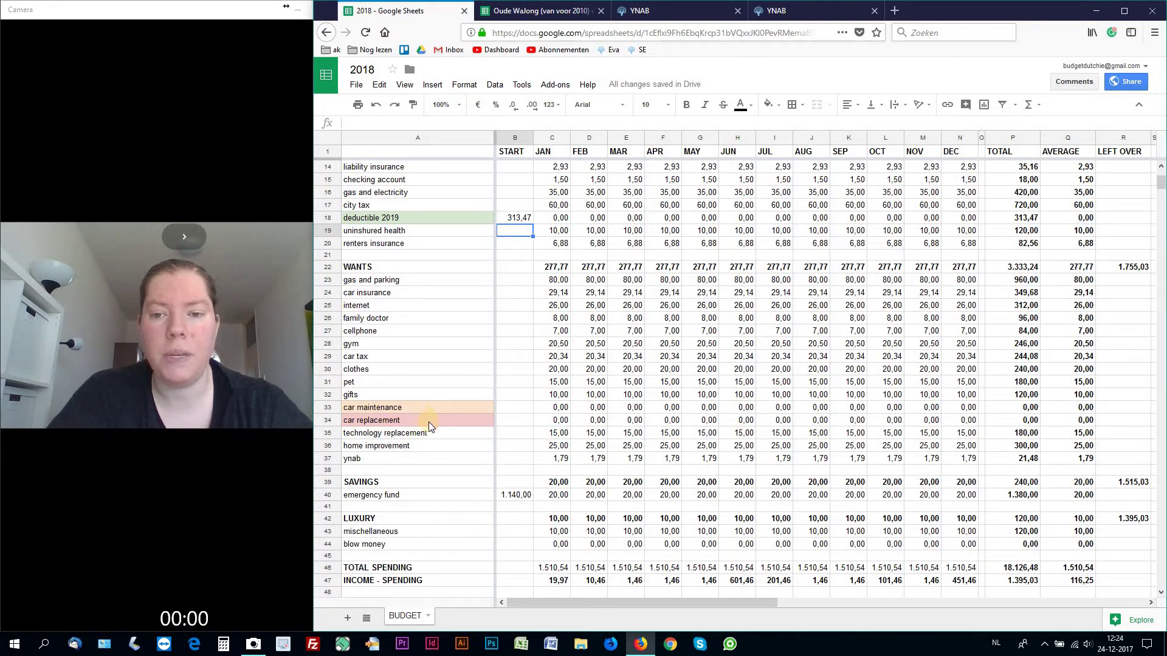
{"action": "left_click", "coordinate": [520, 380]}
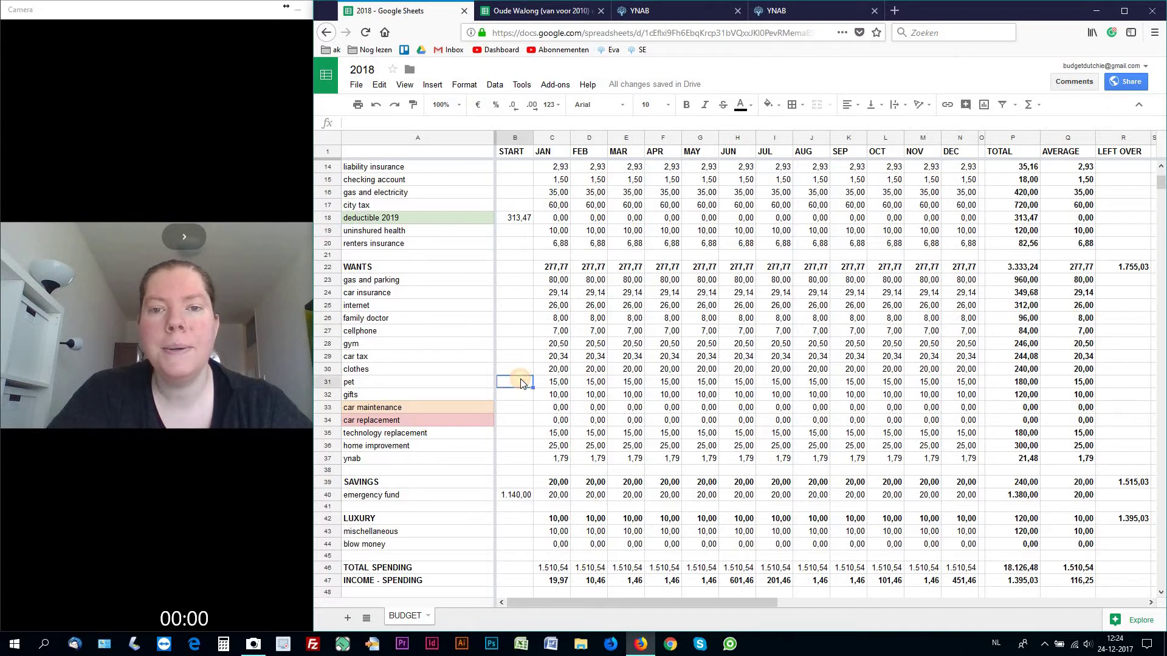
{"action": "left_click", "coordinate": [512, 234]}
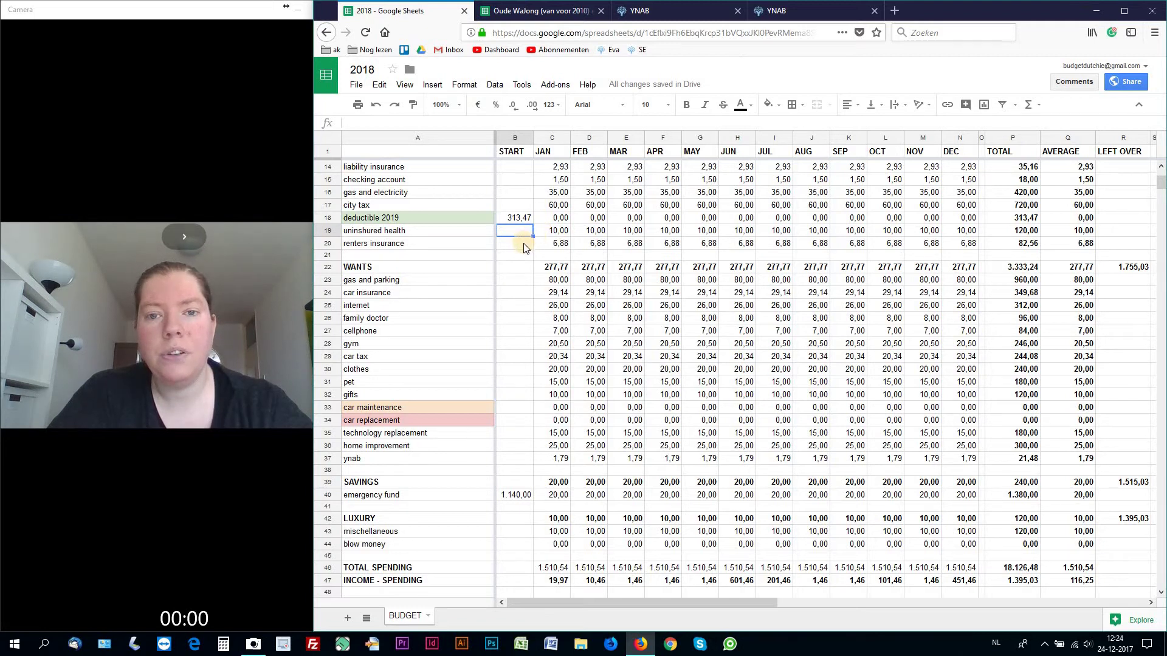
{"action": "left_click", "coordinate": [523, 243]}
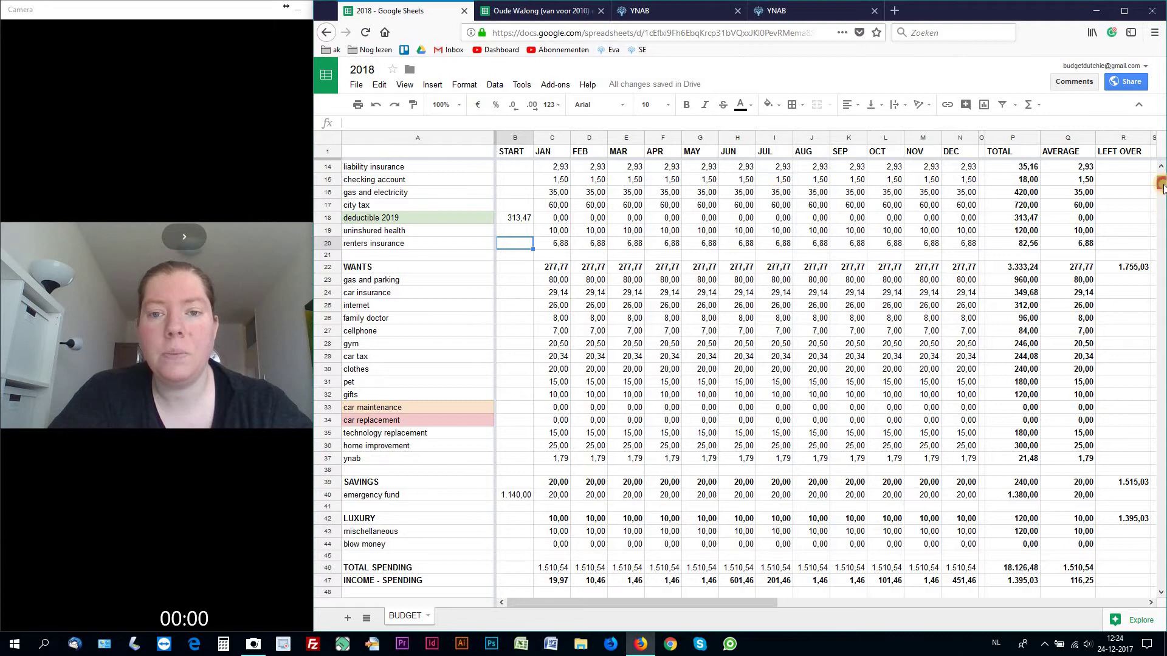
Examine the WANTS rows one by one from gas and parking through cellphone, including the January cellphone amount.
{"action": "scroll", "coordinate": [1163, 188], "scroll_direction": "down", "scroll_amount": 1}
{"action": "scroll", "coordinate": [1162, 188], "scroll_direction": "down", "scroll_amount": 3}
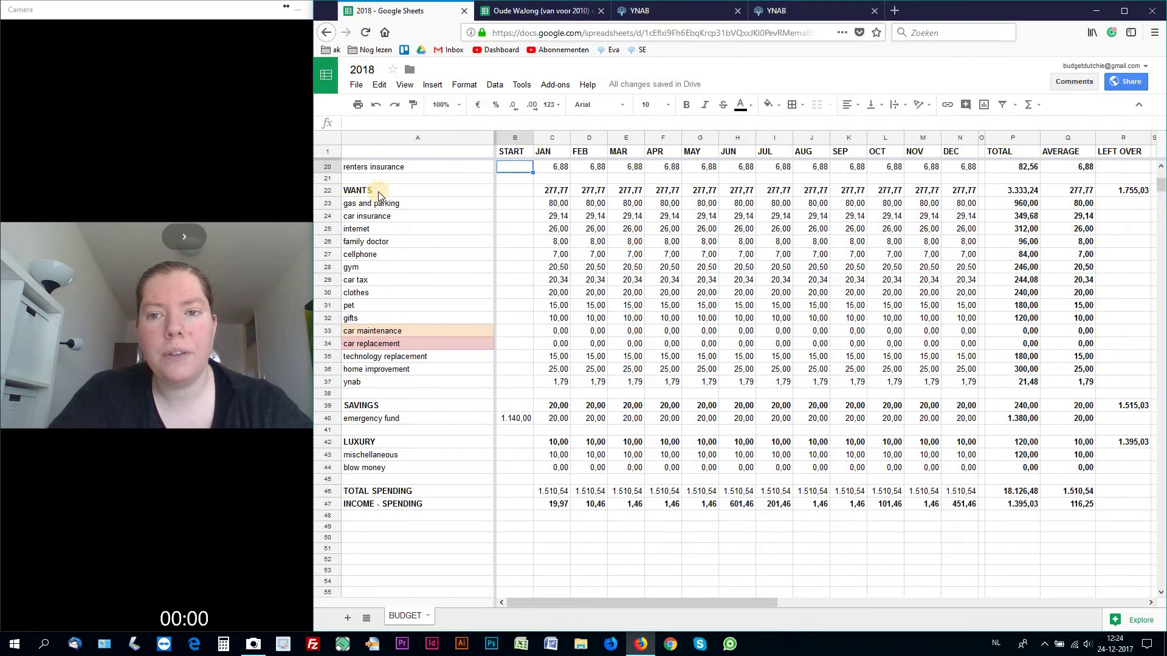
{"action": "left_click", "coordinate": [508, 205]}
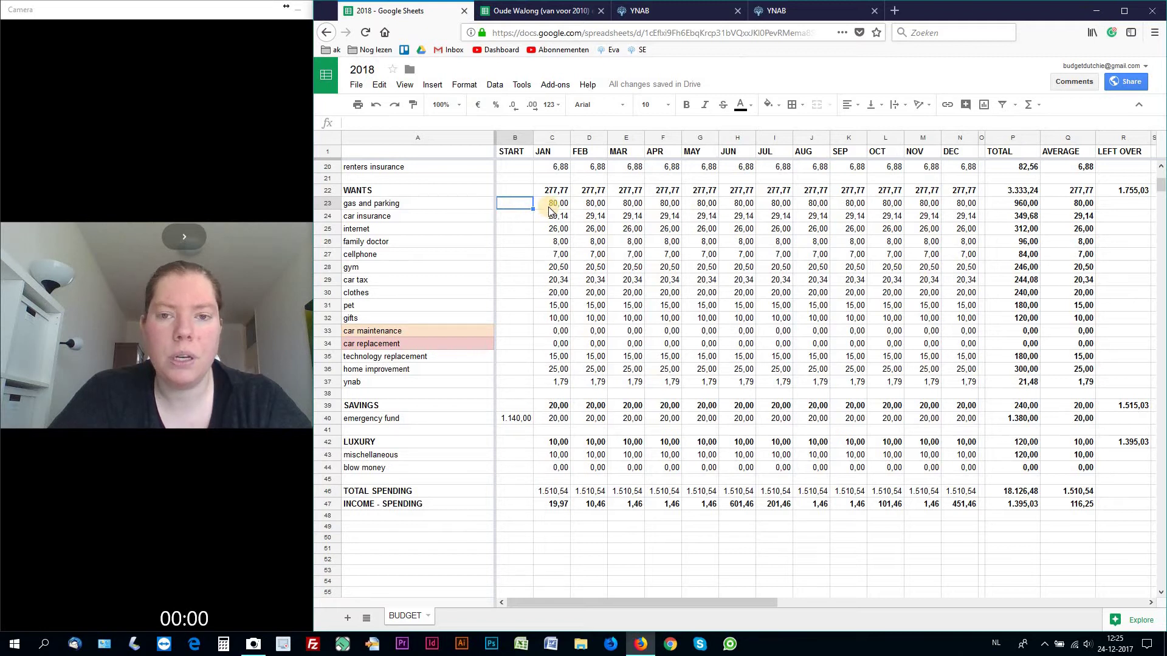
{"action": "left_click", "coordinate": [520, 217]}
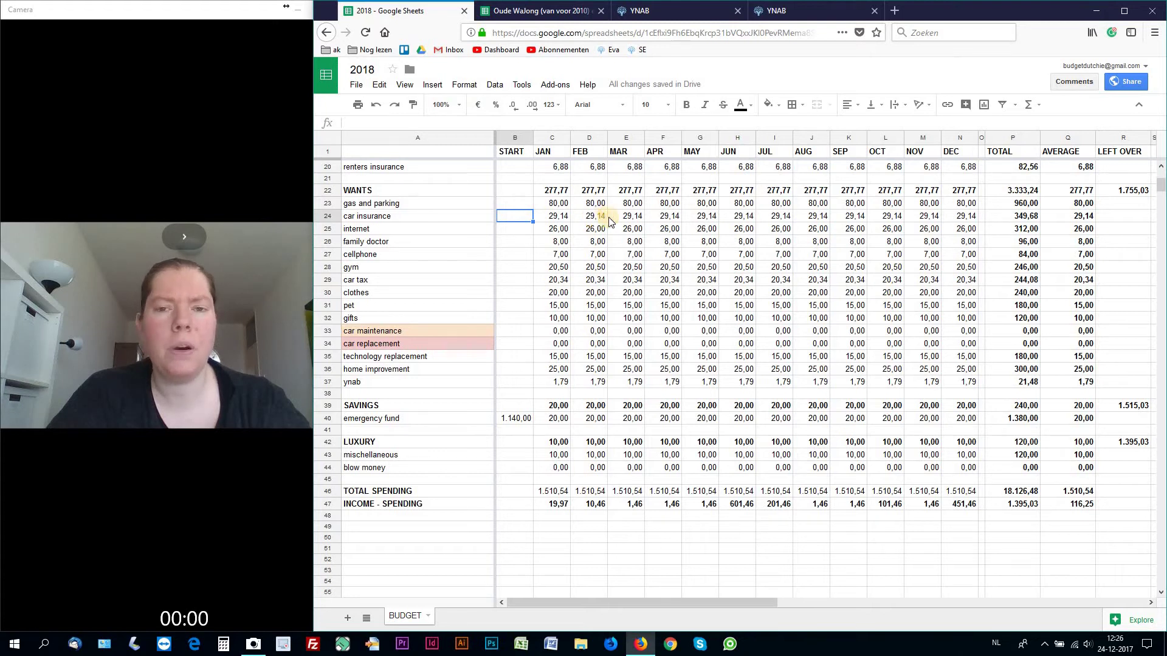
{"action": "left_click", "coordinate": [527, 231]}
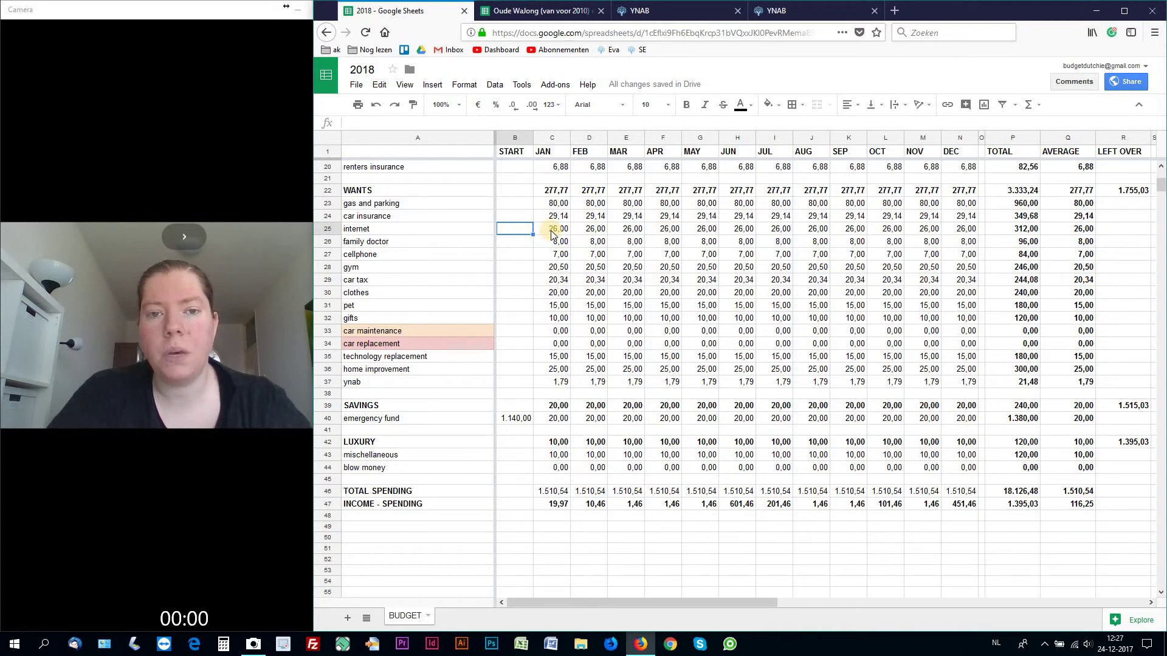
{"action": "left_click", "coordinate": [521, 242]}
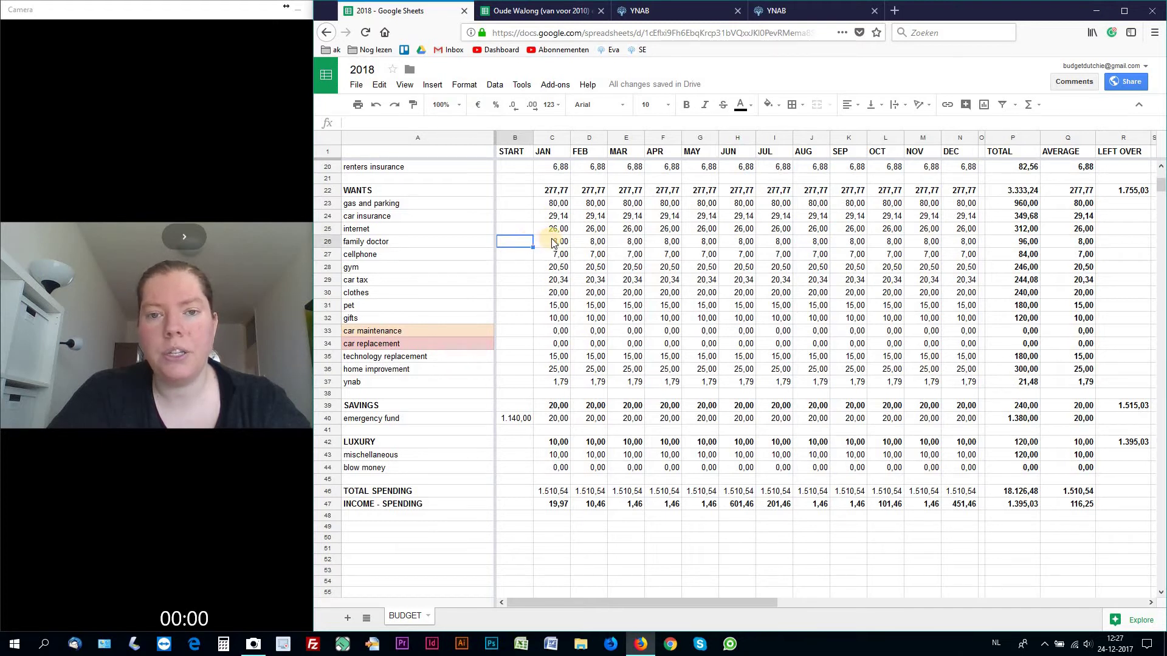
{"action": "left_click", "coordinate": [525, 254]}
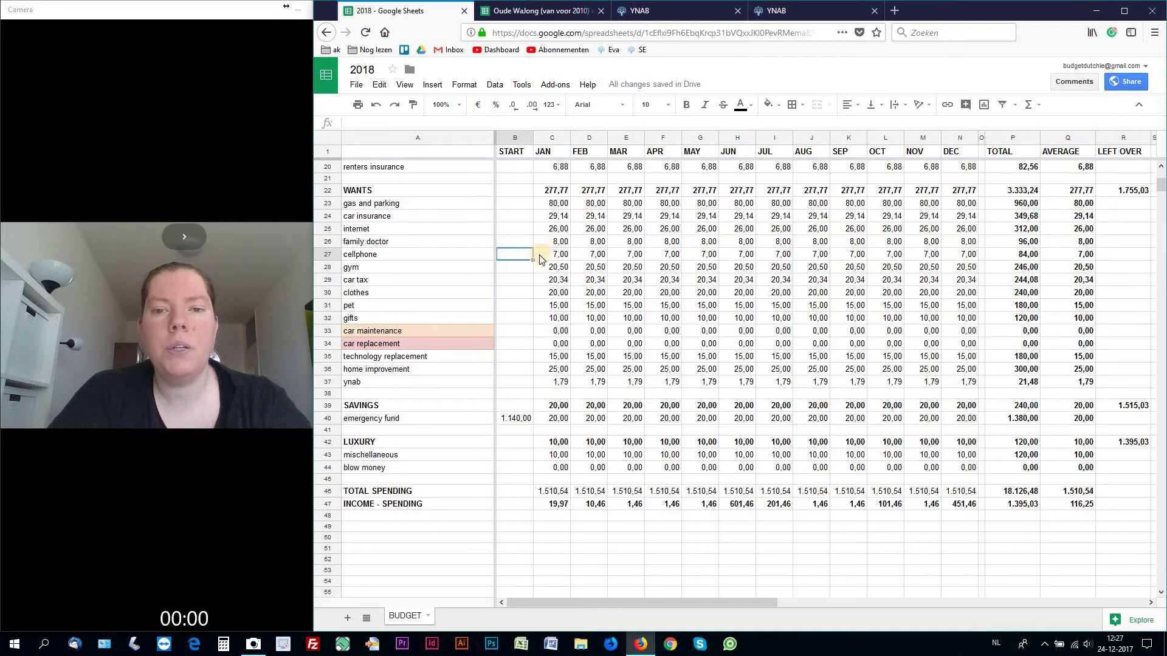
{"action": "left_click", "coordinate": [545, 259]}
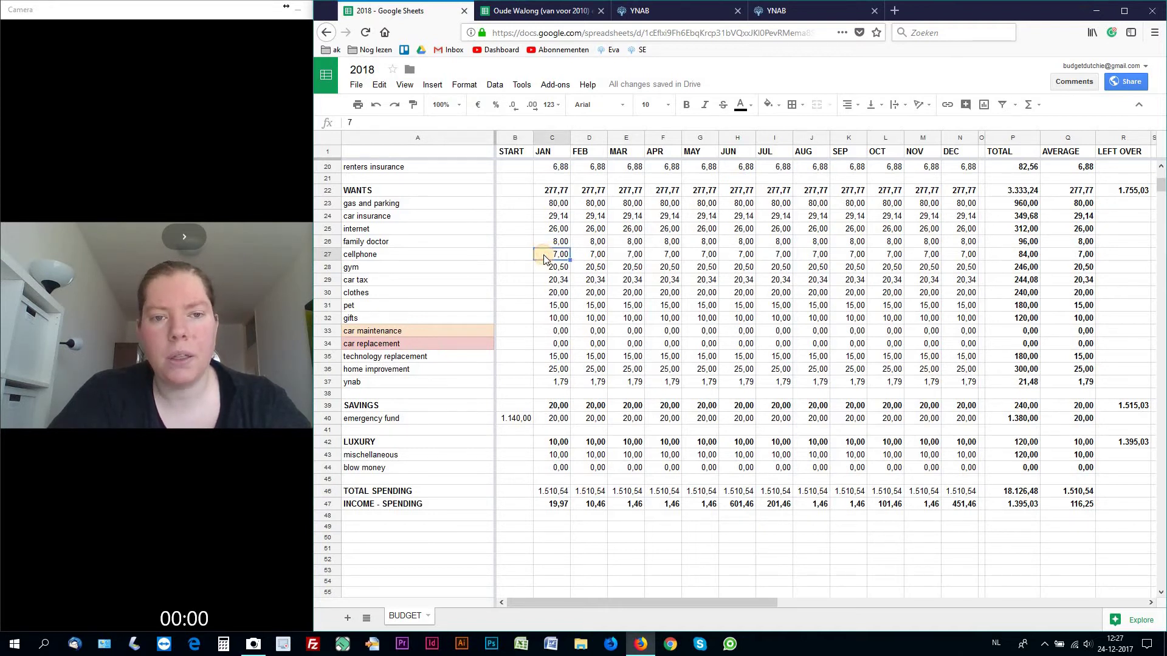
{"action": "left_click", "coordinate": [521, 256]}
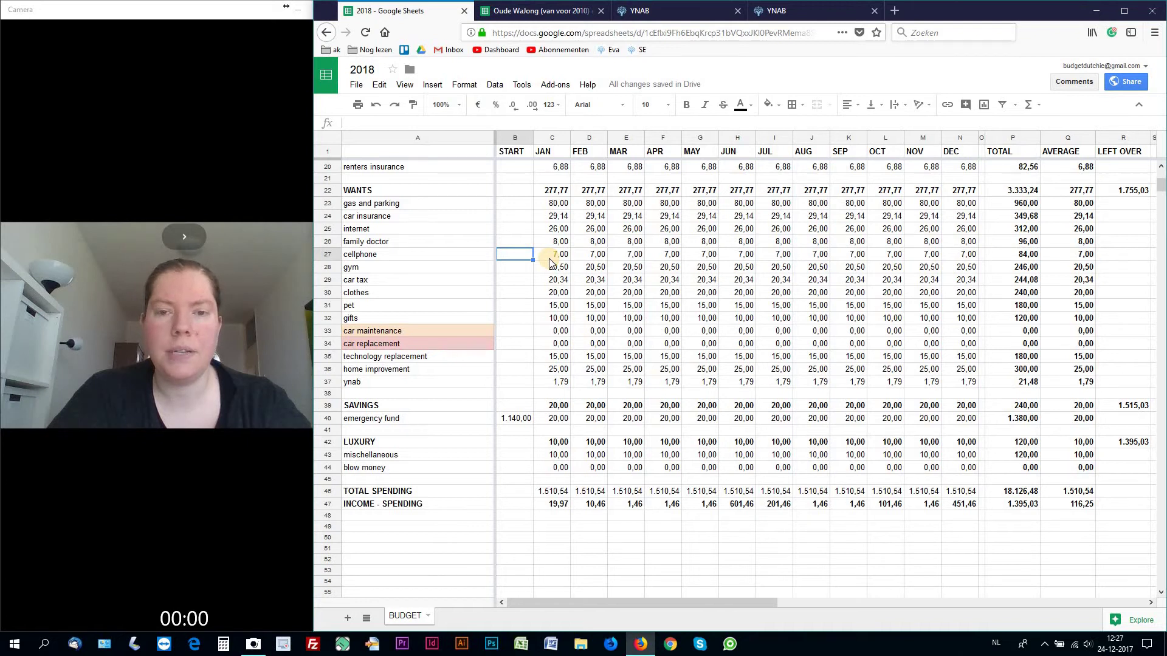
Examine the WANTS rows one by one from gym and car tax through clothes, pet and gifts.
{"action": "left_click", "coordinate": [523, 268]}
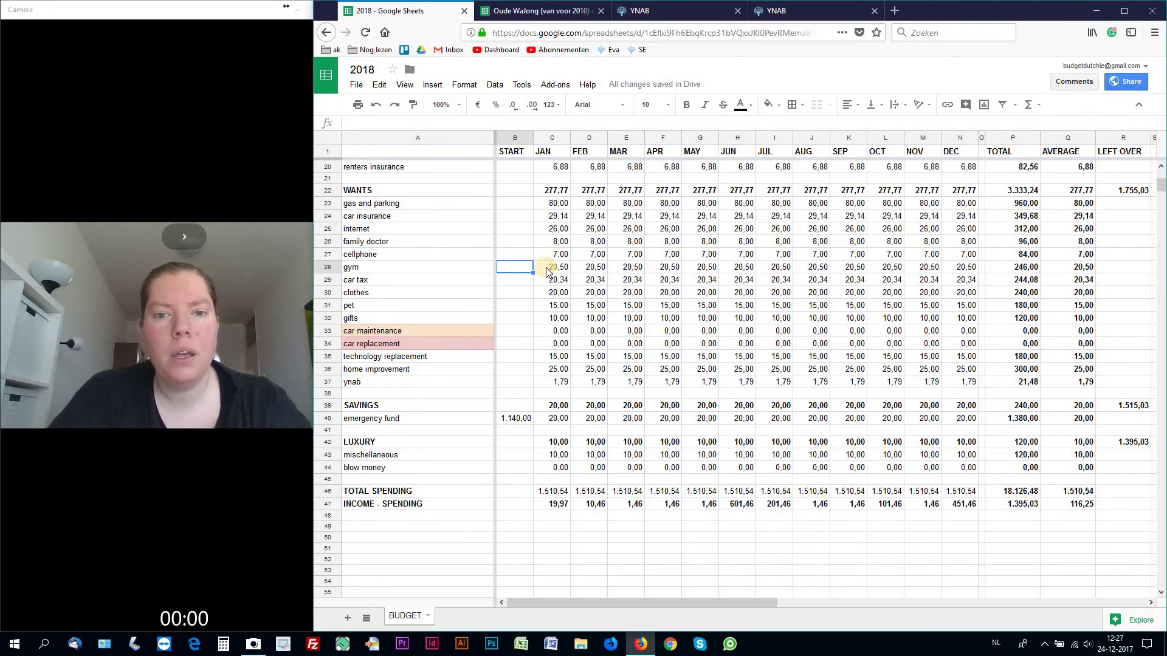
{"action": "left_click", "coordinate": [517, 285]}
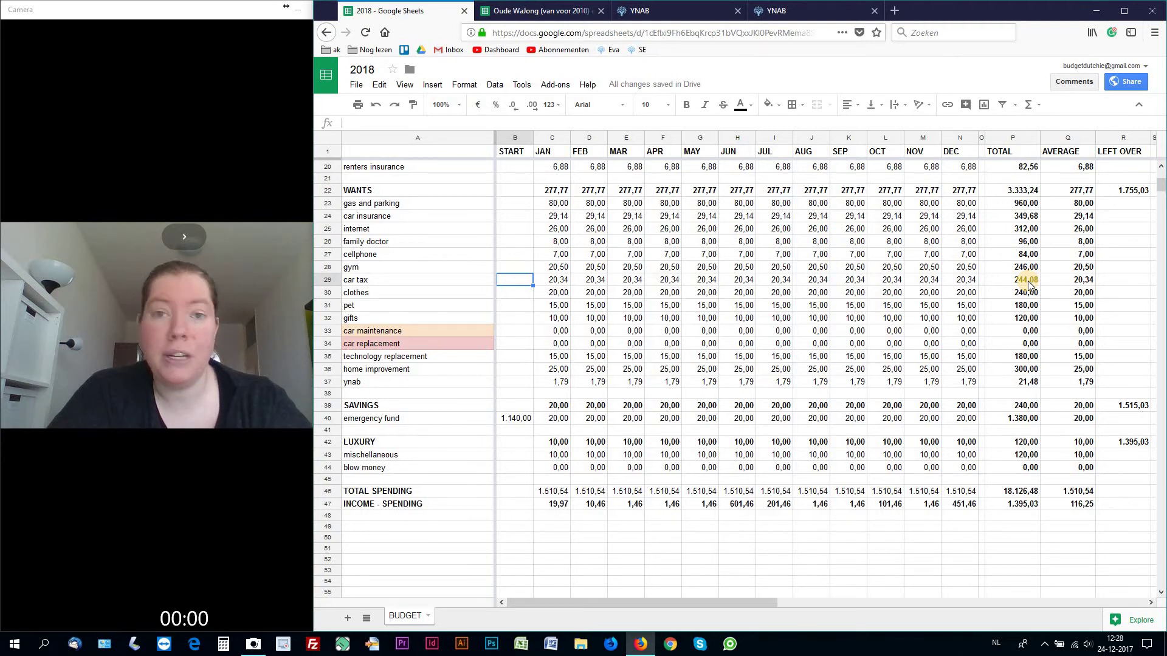
{"action": "left_click", "coordinate": [510, 294]}
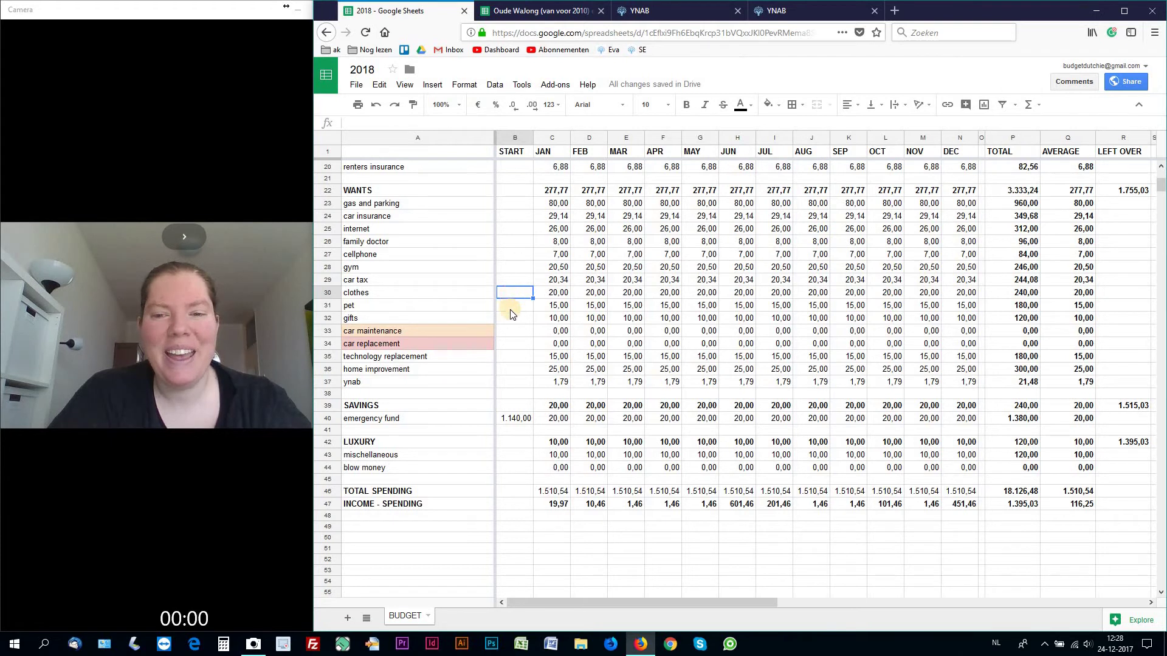
{"action": "left_click", "coordinate": [510, 309]}
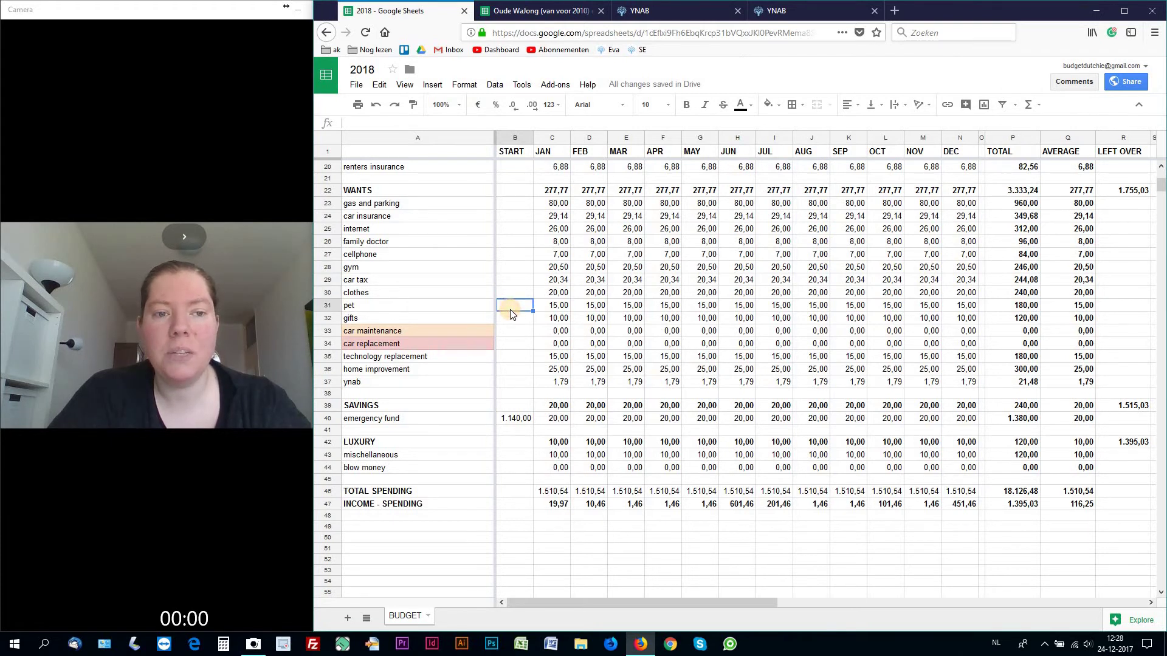
{"action": "left_click", "coordinate": [510, 320]}
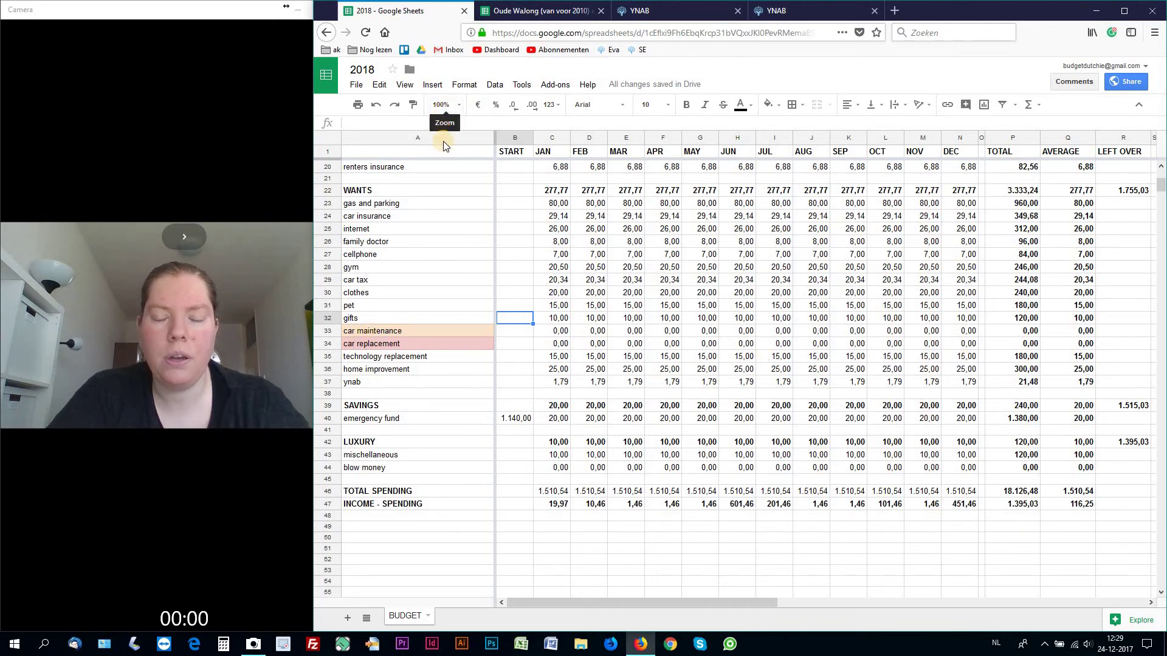
Look at the home improvement row, including its January amount, and the ynab row at the end of WANTS.
{"action": "left_click", "coordinate": [546, 371]}
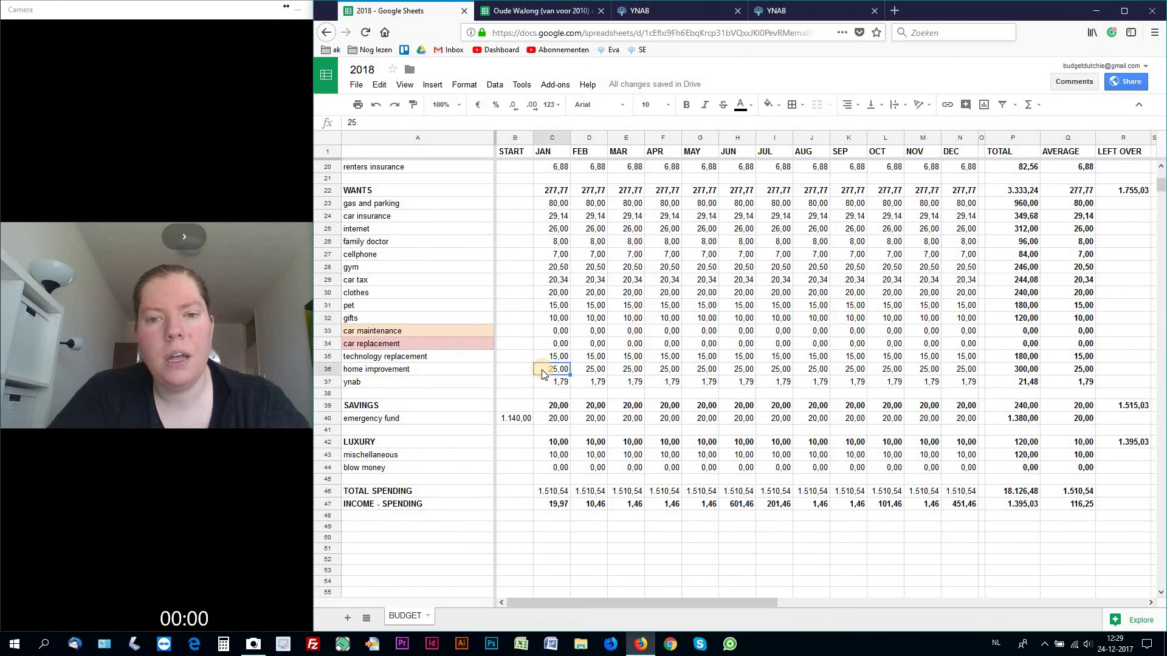
{"action": "left_click", "coordinate": [510, 372]}
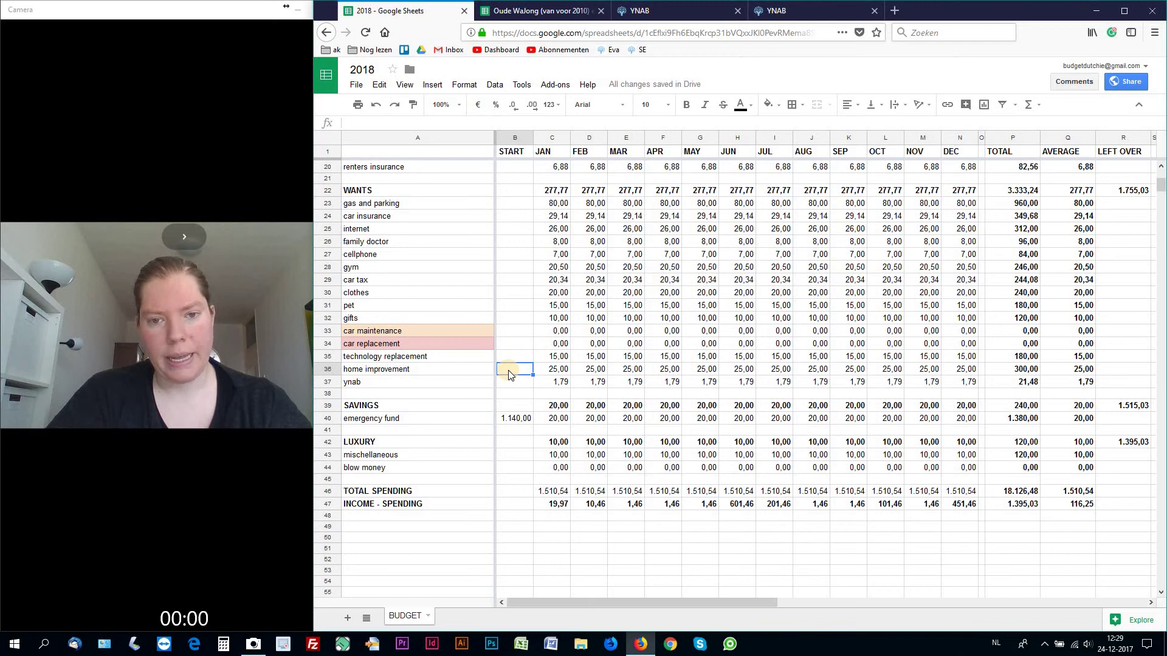
{"action": "left_click", "coordinate": [510, 383]}
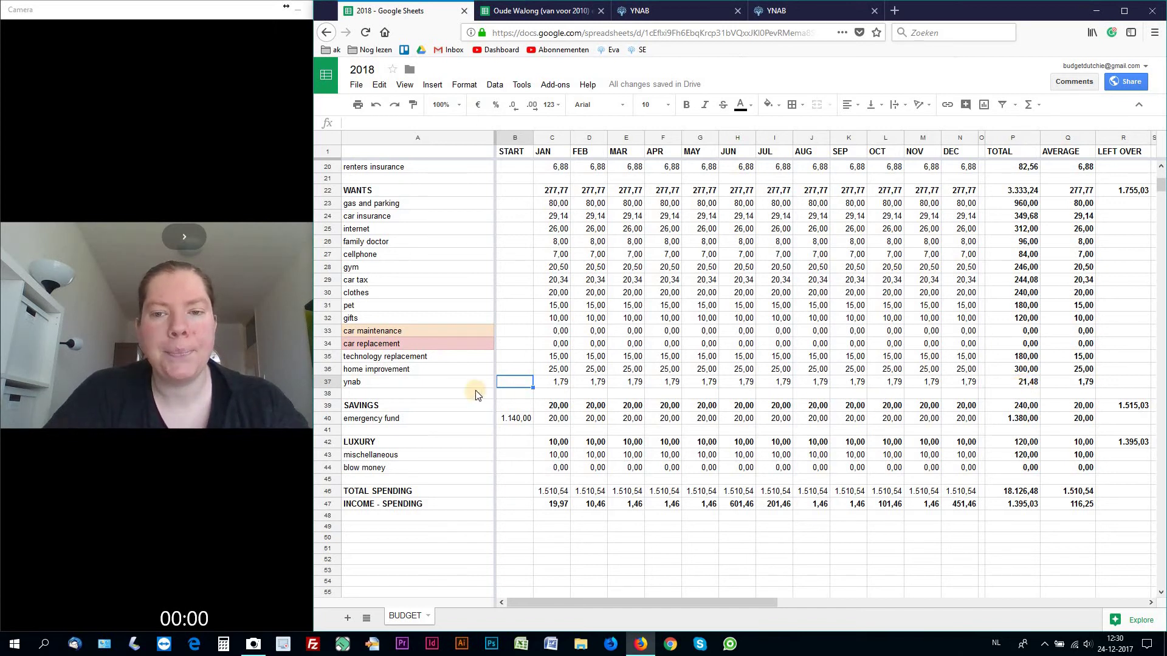
Inspect the emergency fund's START amount under SAVINGS and the miscellaneous and blow money rows under LUXURY.
{"action": "left_click", "coordinate": [512, 420]}
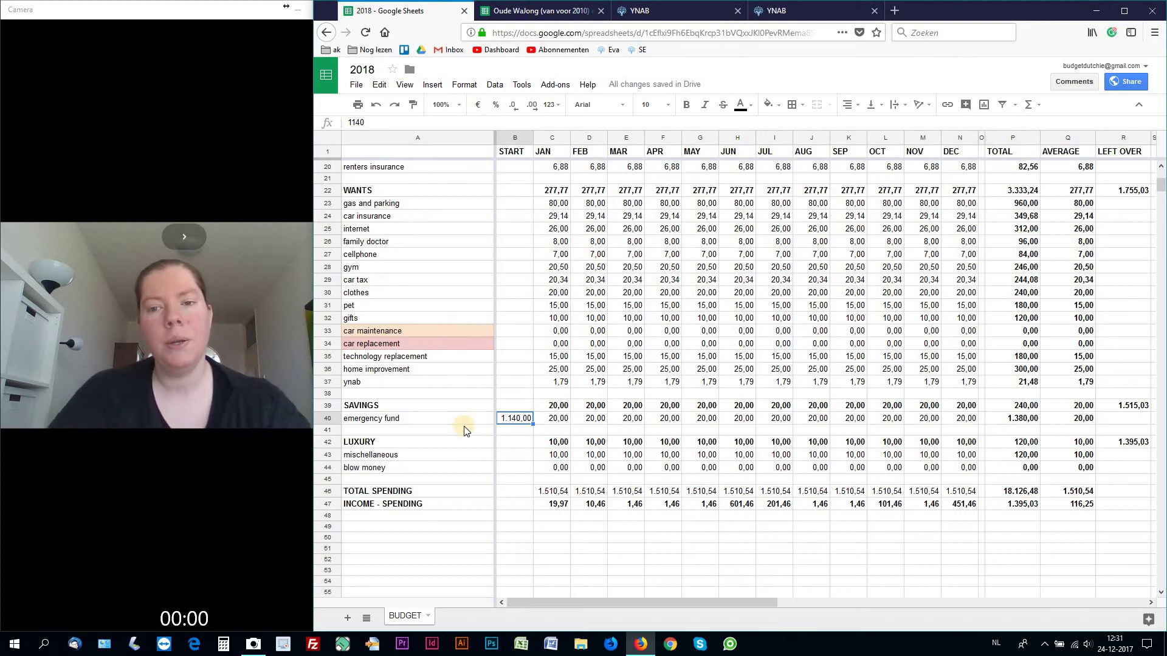
{"action": "left_click", "coordinate": [463, 449]}
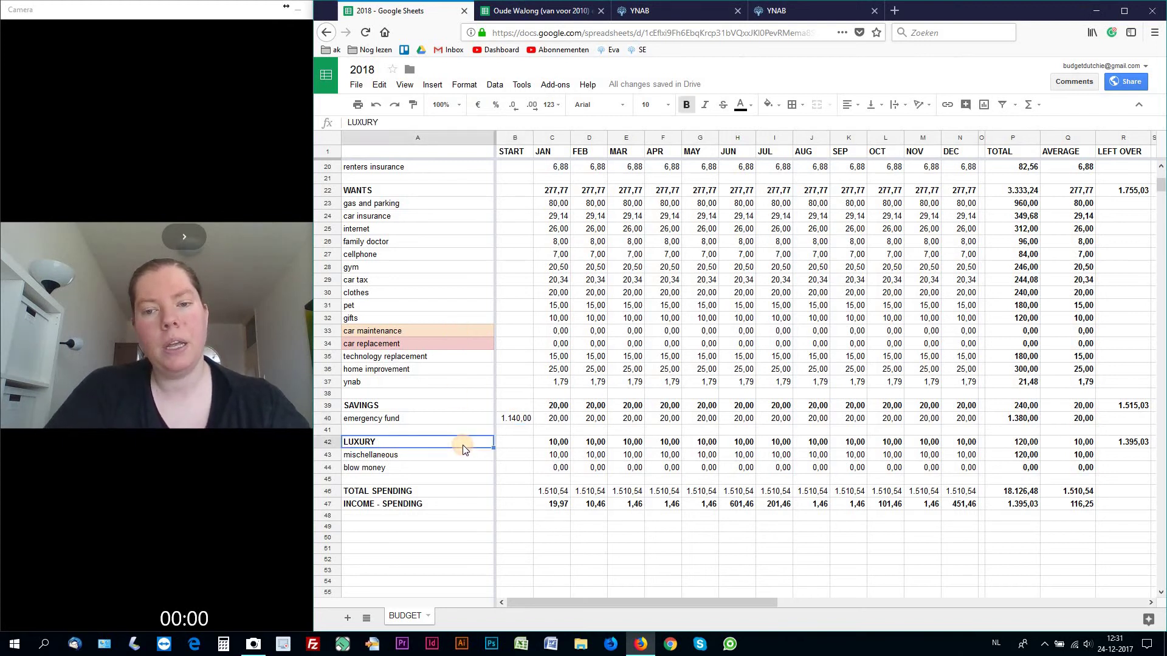
{"action": "left_click", "coordinate": [462, 454]}
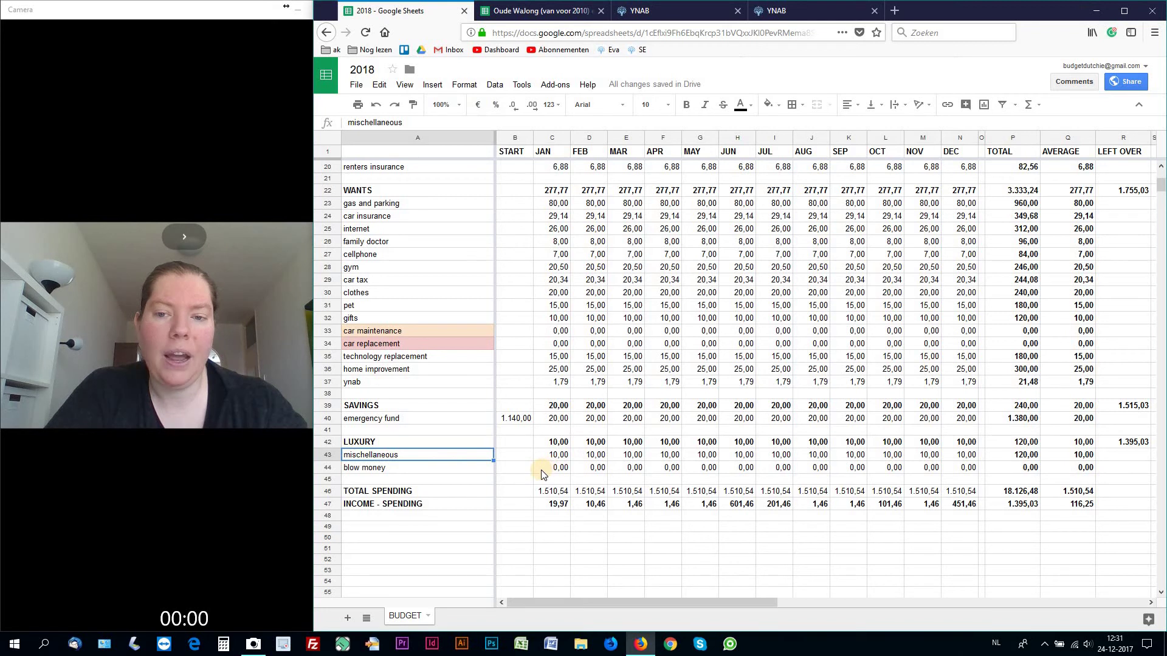
{"action": "left_click", "coordinate": [522, 469]}
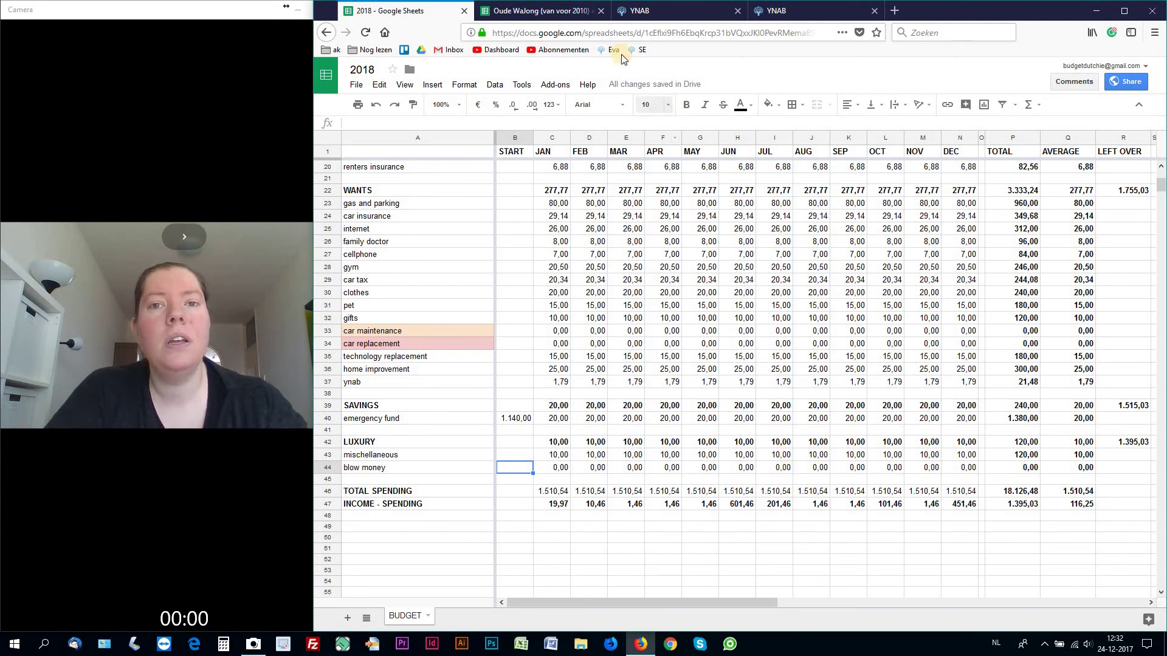
Close the Oude Walong sheet and switch to YNAB to examine the January 2018 categories from Needs down to Luxury.
{"action": "left_click", "coordinate": [605, 10]}
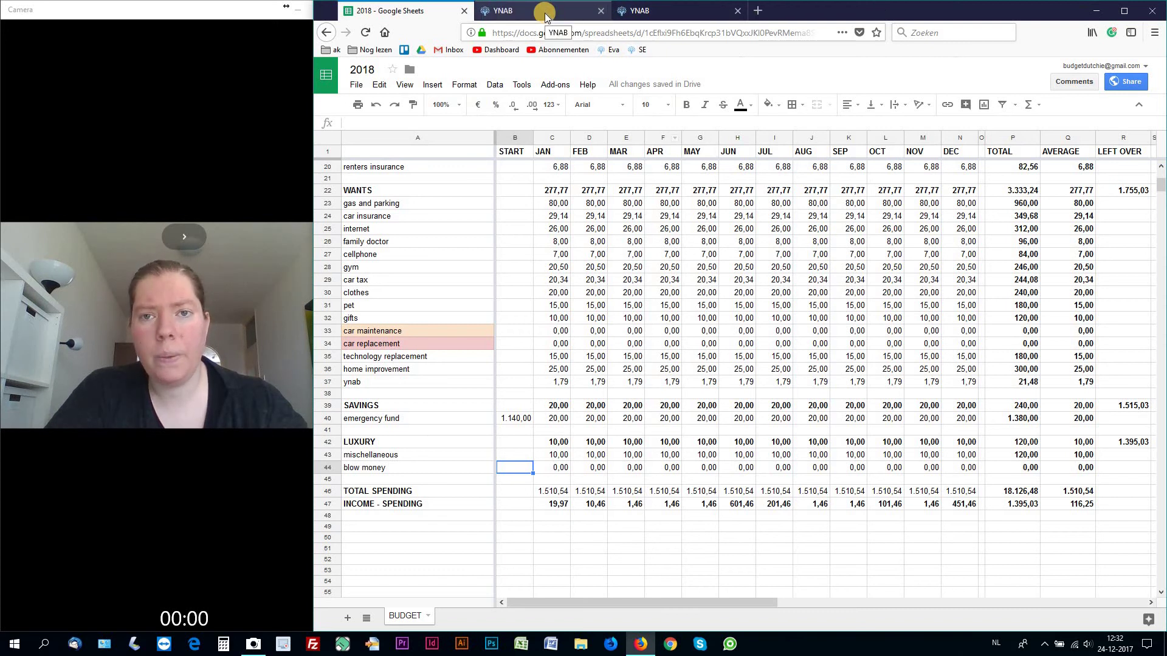
{"action": "left_click", "coordinate": [545, 13]}
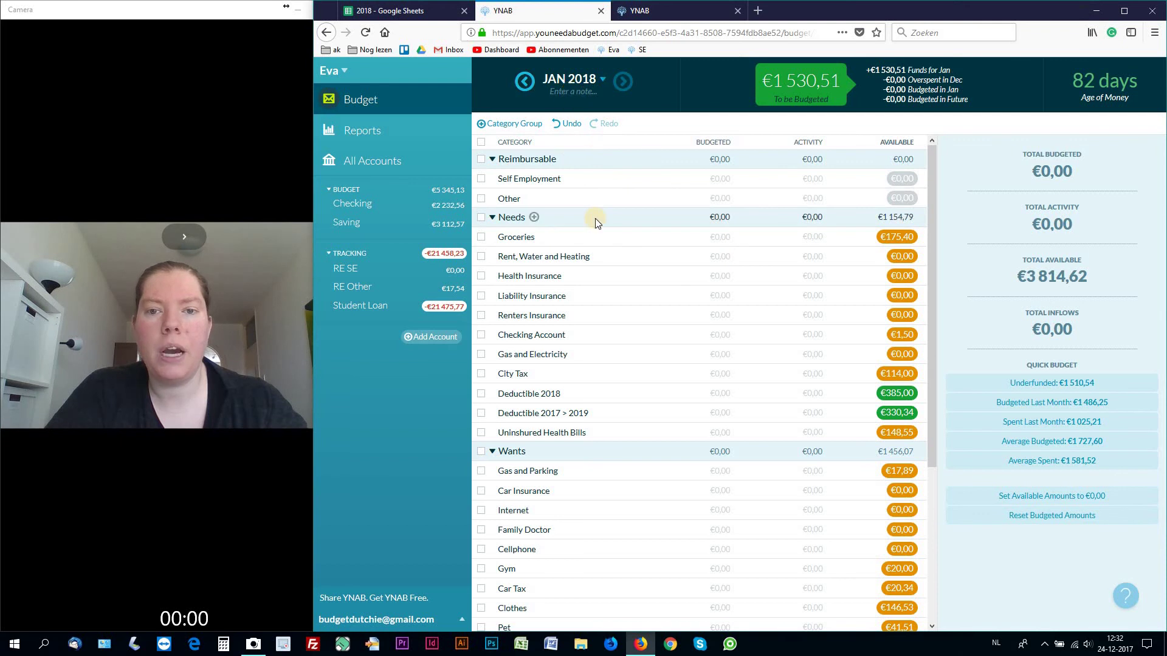
{"action": "left_click", "coordinate": [608, 229]}
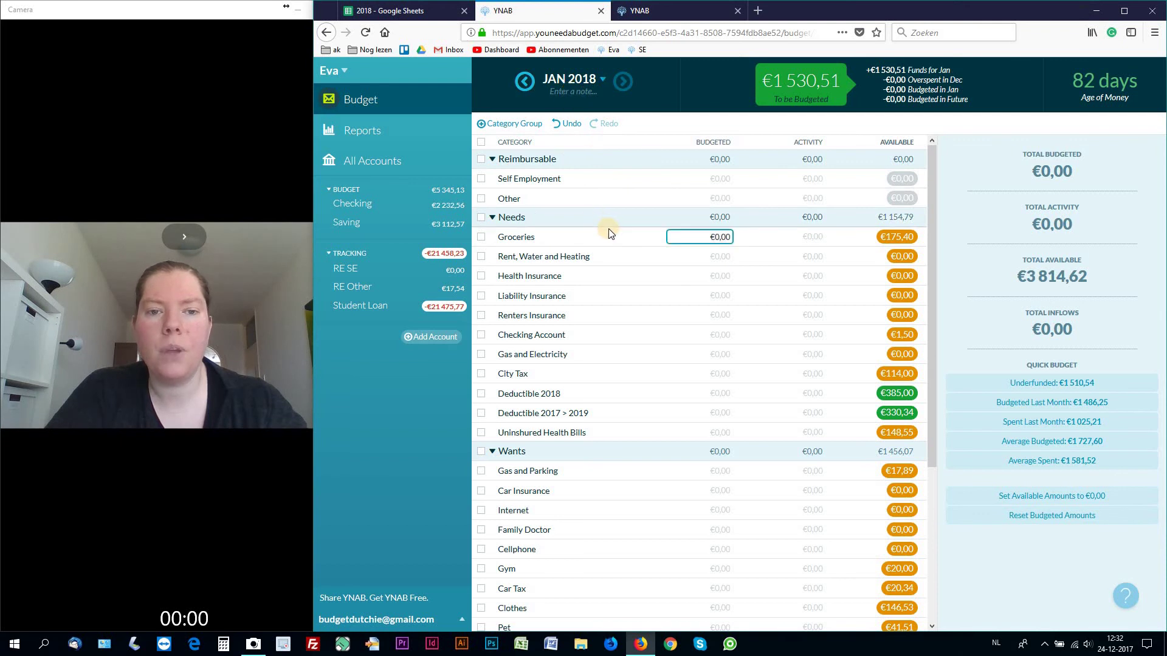
{"action": "left_click", "coordinate": [618, 351]}
{"action": "left_click", "coordinate": [623, 474]}
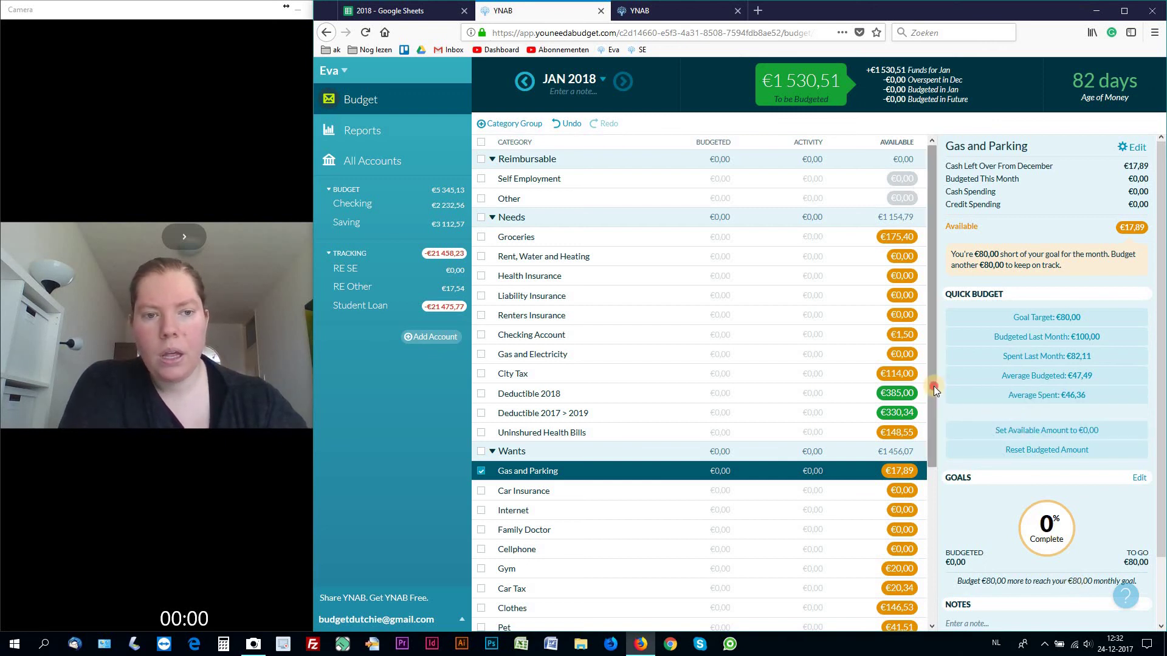
{"action": "left_click_drag", "start_coordinate": [933, 386], "coordinate": [935, 360]}
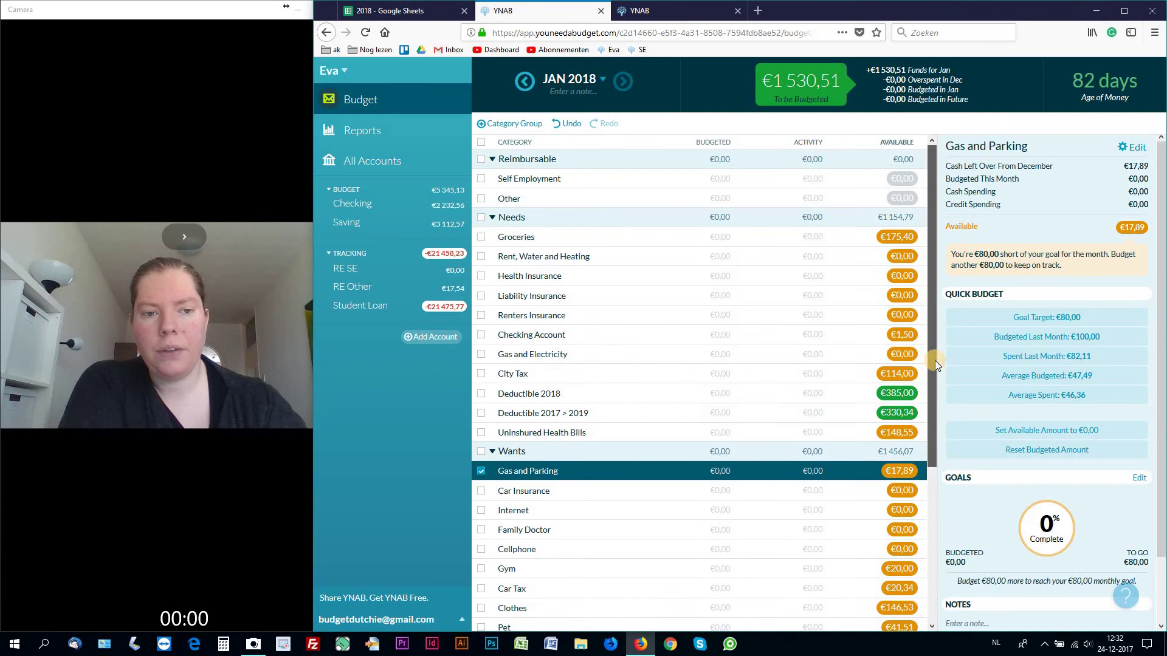
{"action": "left_click", "coordinate": [479, 473]}
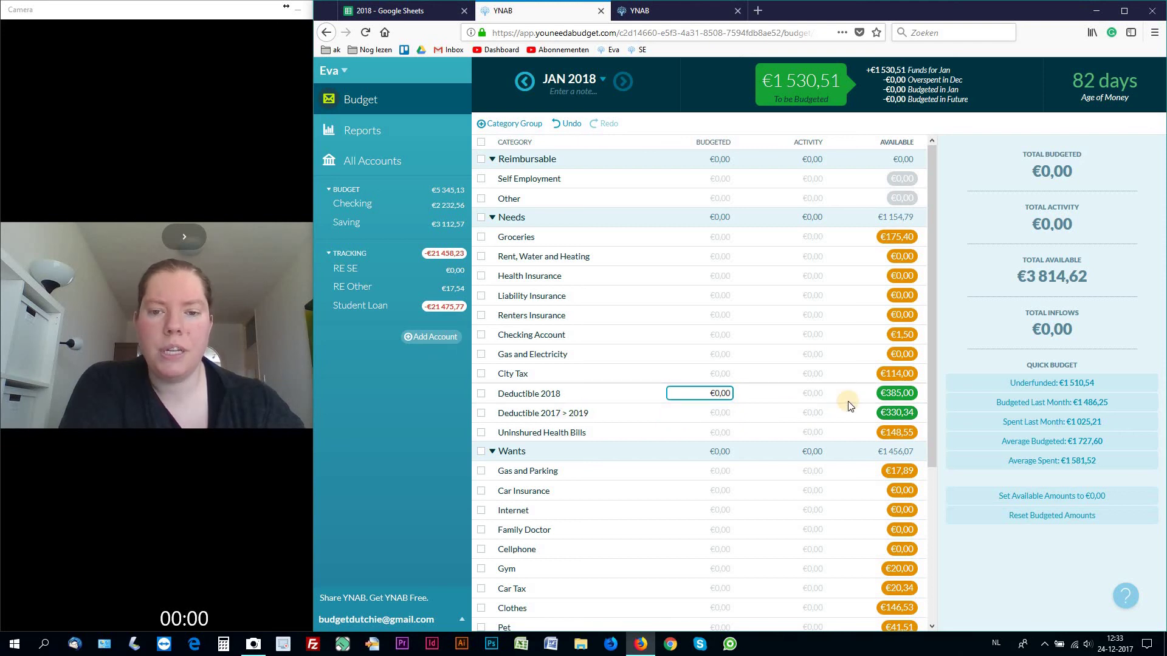
{"action": "left_click_drag", "start_coordinate": [934, 380], "coordinate": [934, 566]}
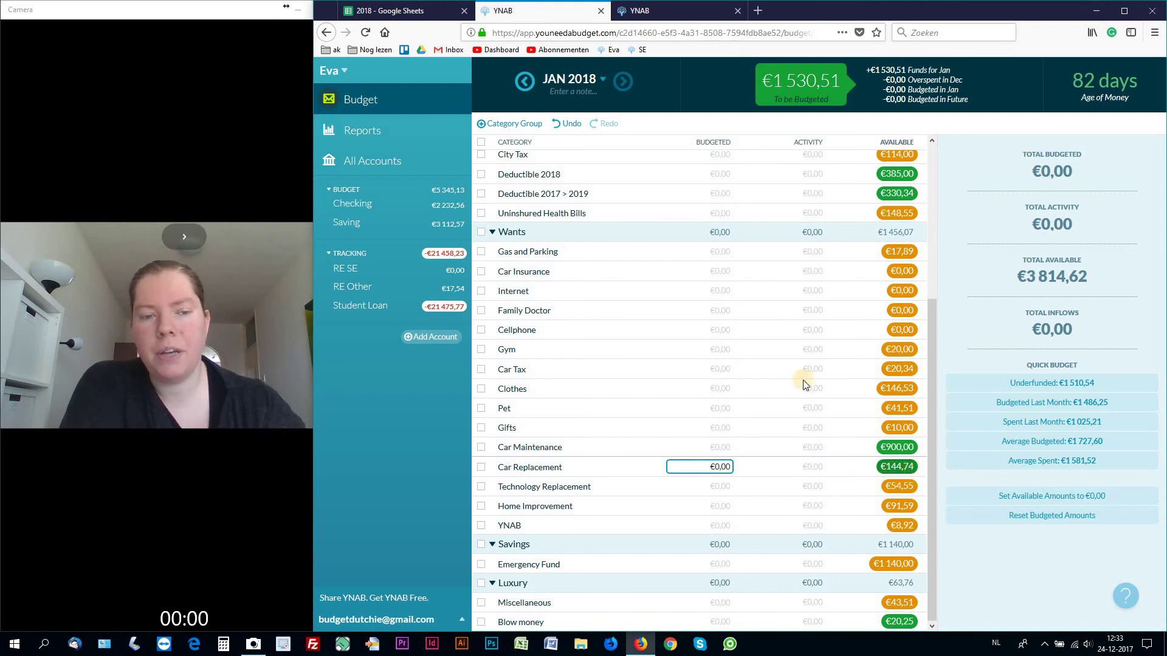
Compare the spreadsheet's deductible 2019 row with the January 2018 categories in YNAB, including Car Replacement, and return to the 2018 spreadsheet.
{"action": "left_click", "coordinate": [366, 10]}
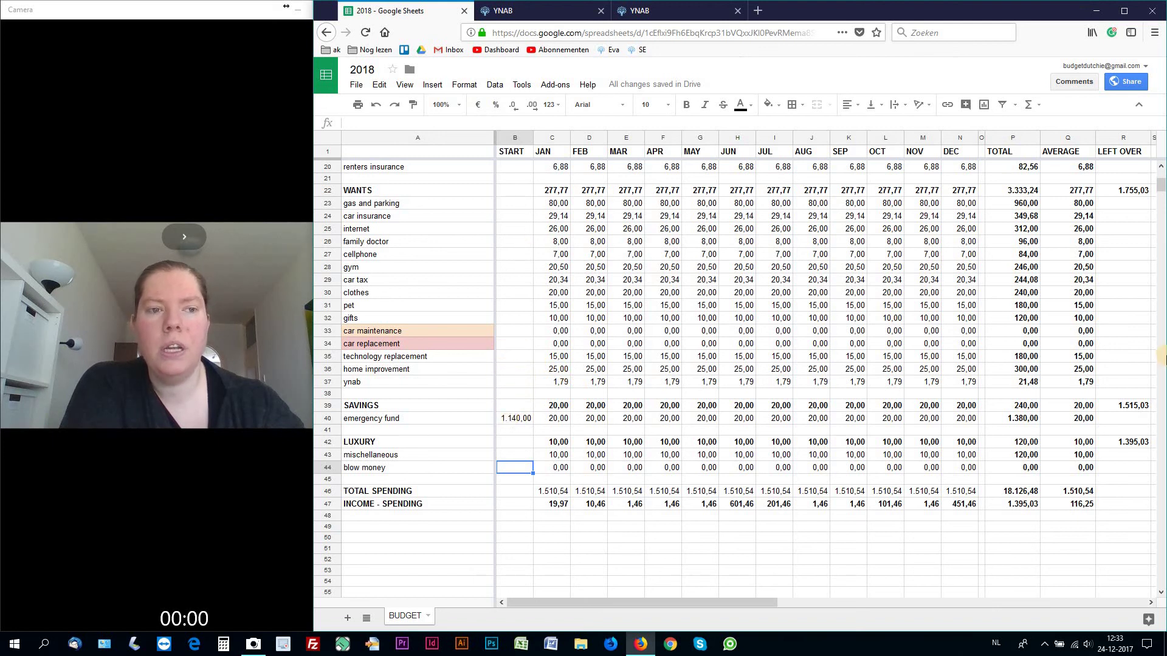
{"action": "left_click_drag", "start_coordinate": [1162, 188], "coordinate": [1161, 172]}
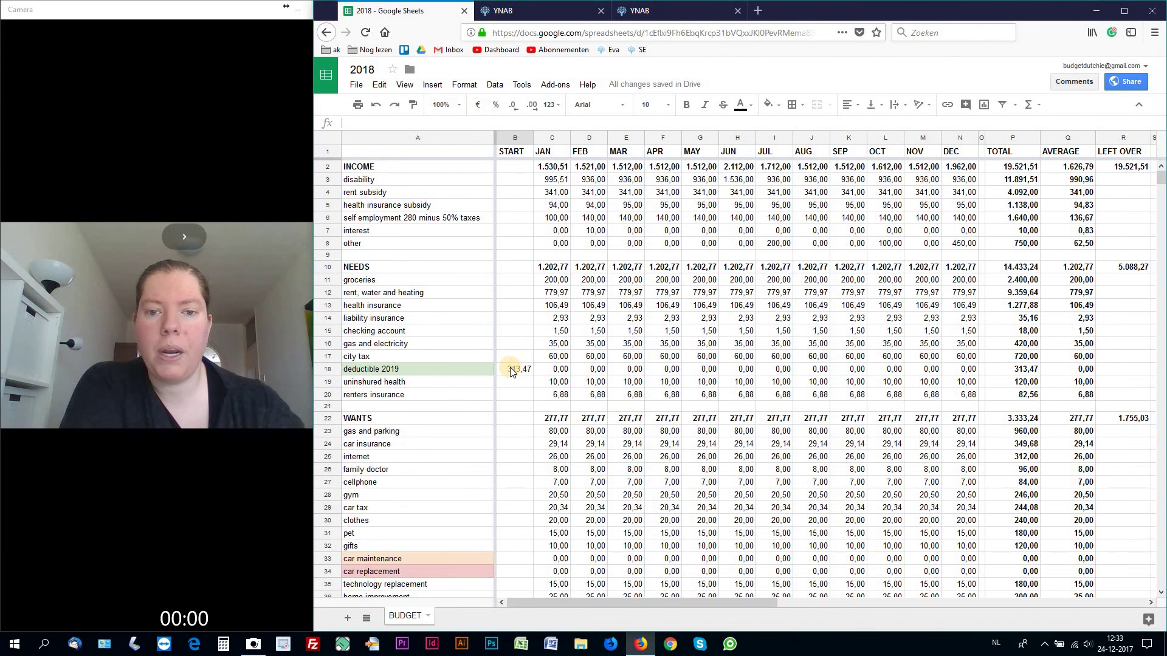
{"action": "left_click", "coordinate": [508, 11]}
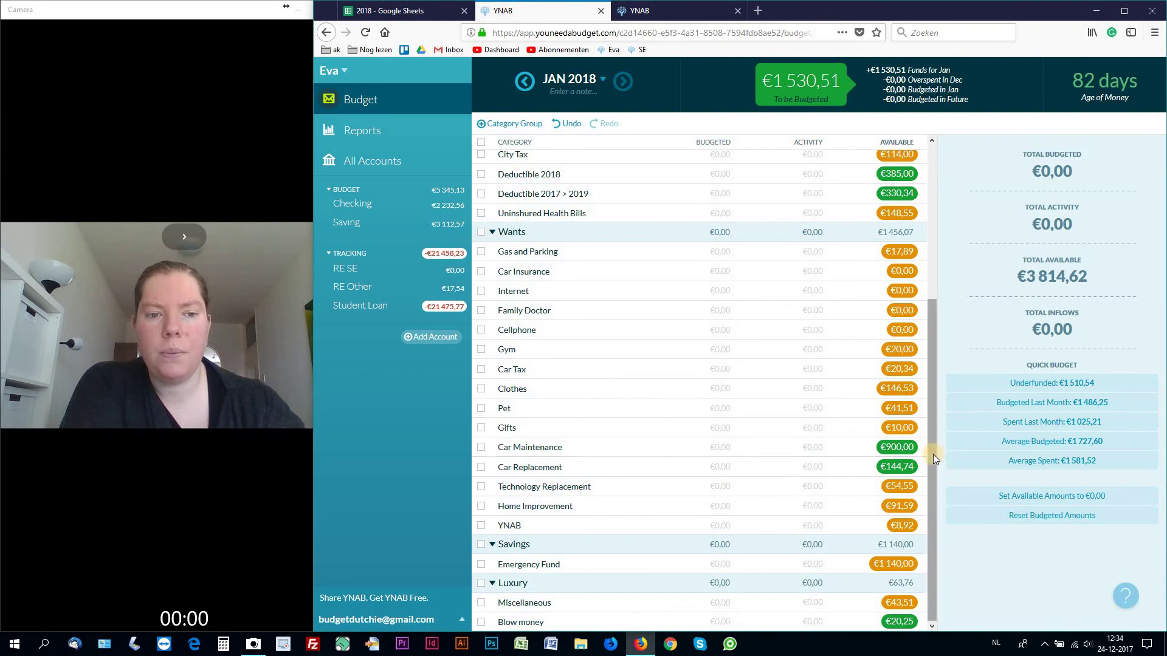
{"action": "left_click", "coordinate": [853, 469]}
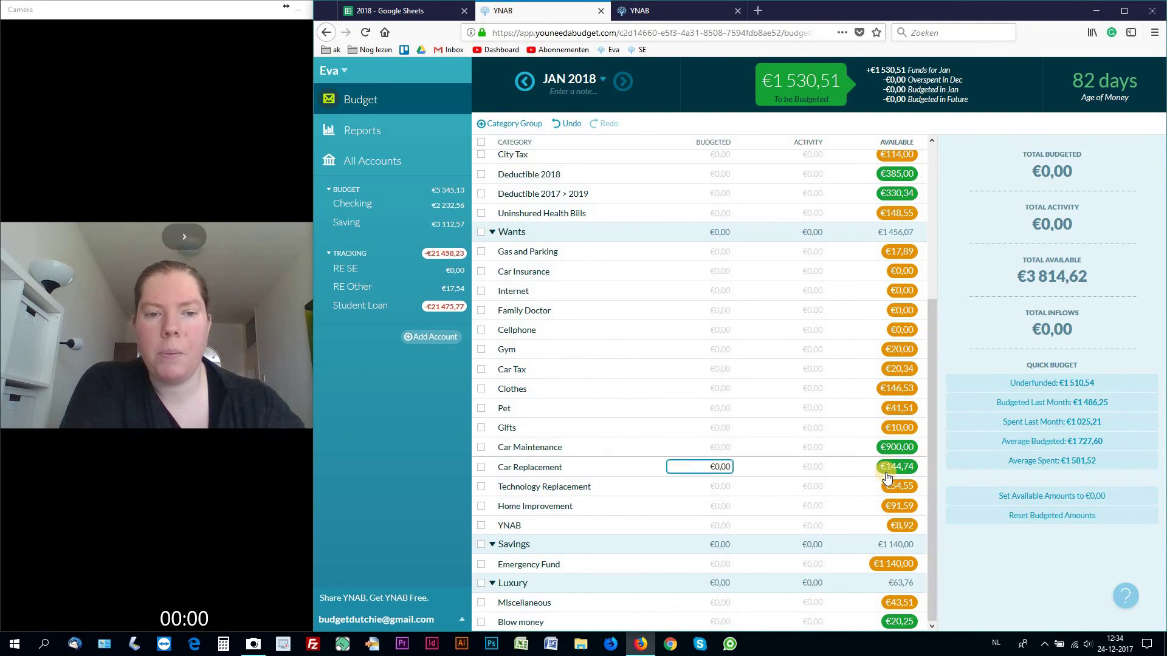
{"action": "left_click", "coordinate": [930, 475]}
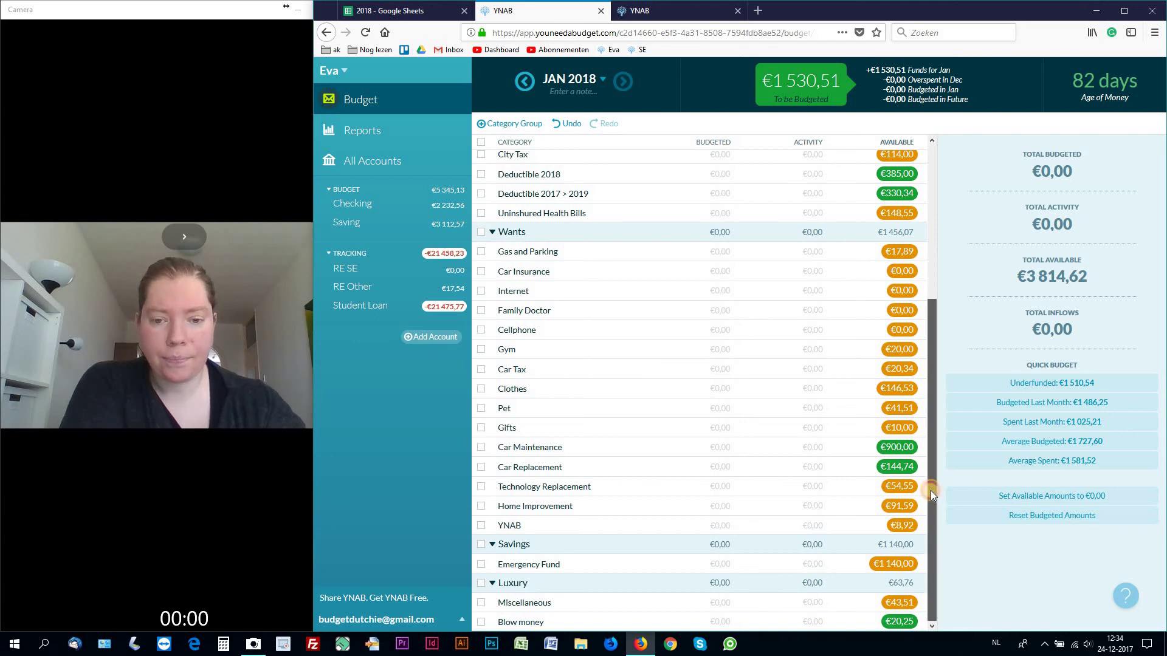
{"action": "left_click_drag", "start_coordinate": [931, 455], "coordinate": [928, 333]}
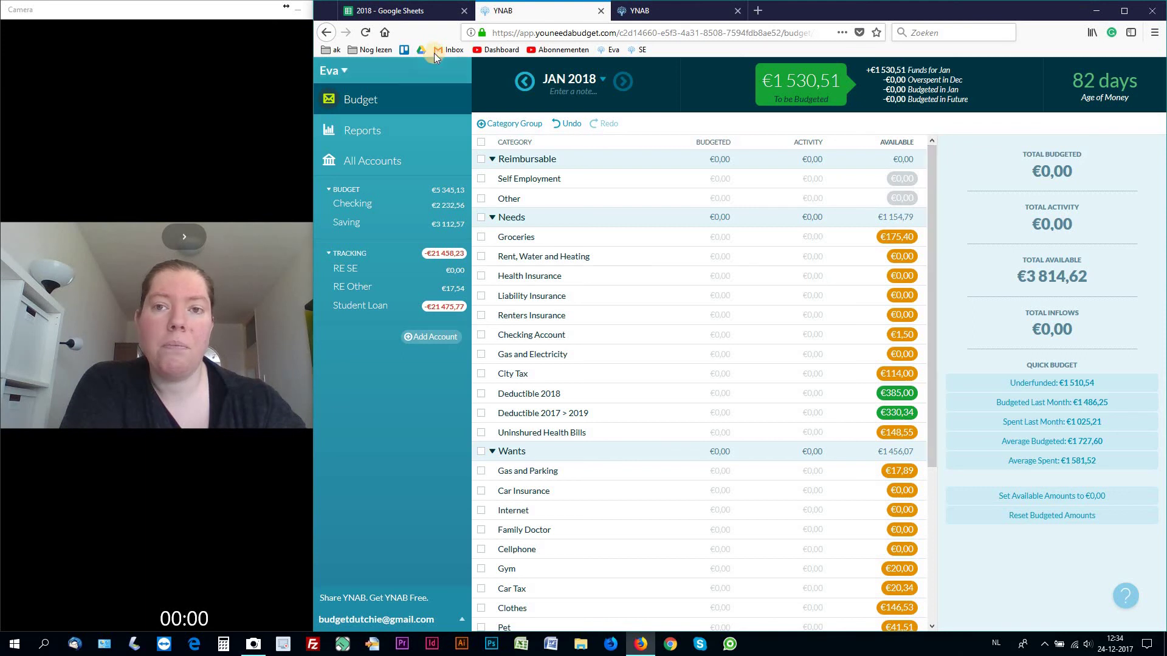
{"action": "left_click", "coordinate": [399, 12]}
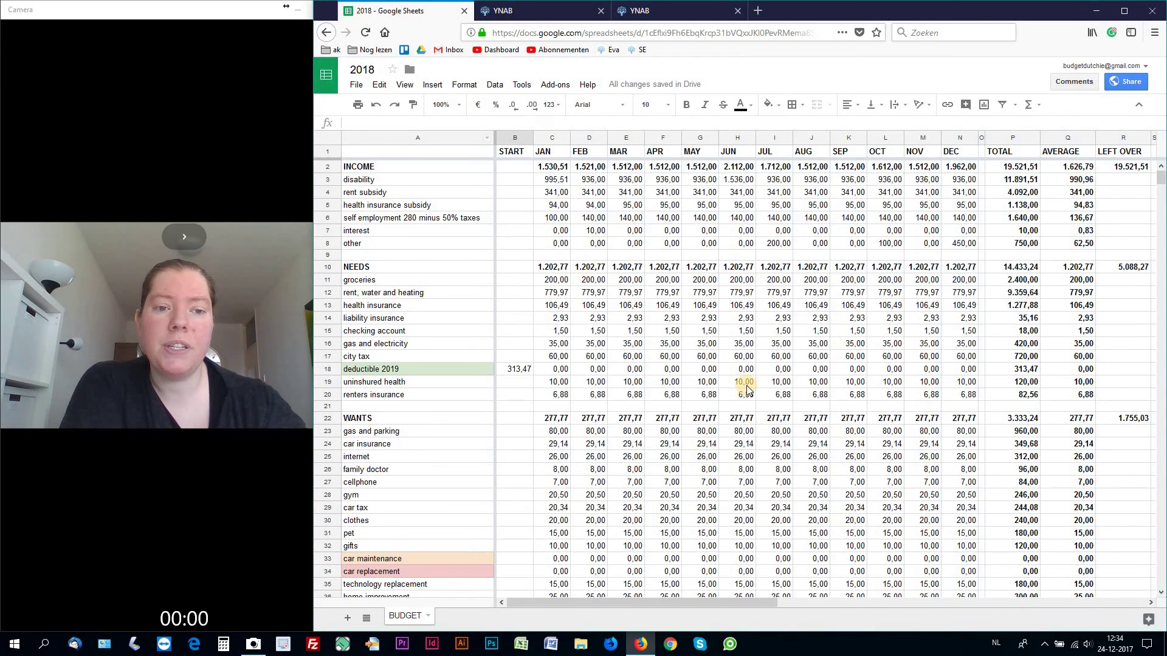